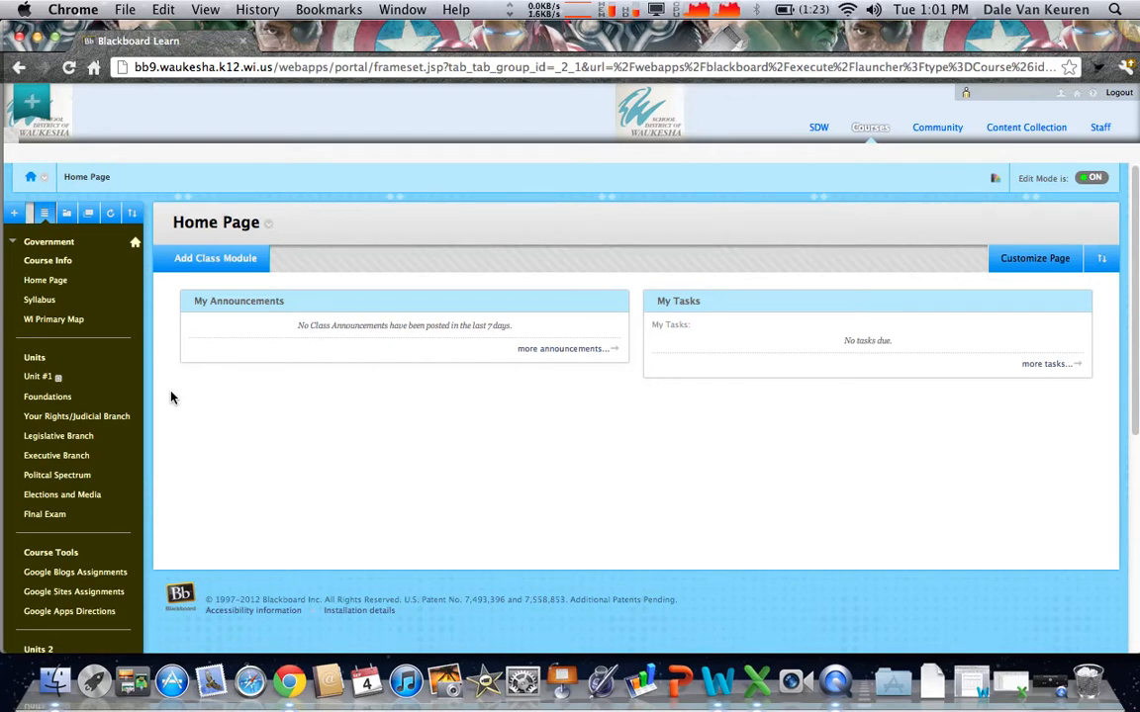
# - Open the Unit #1 content area and look over the content, assessment, tool and publisher content types that can be added
pyautogui.click(44, 380)
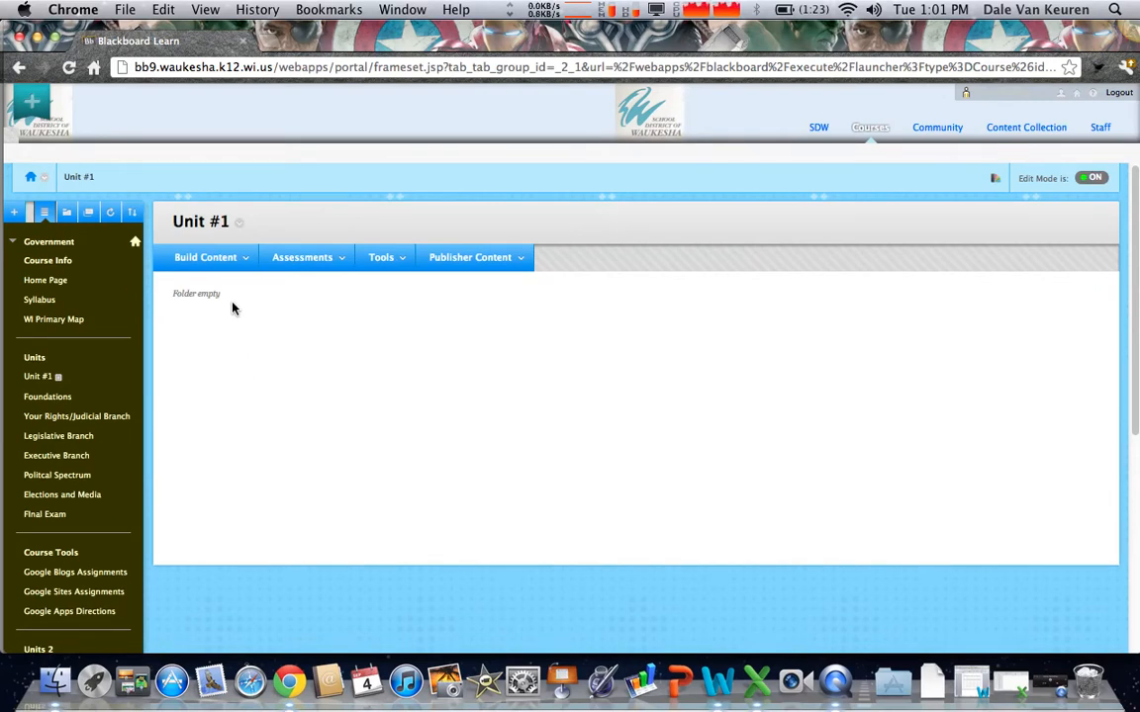
pyautogui.click(239, 265)
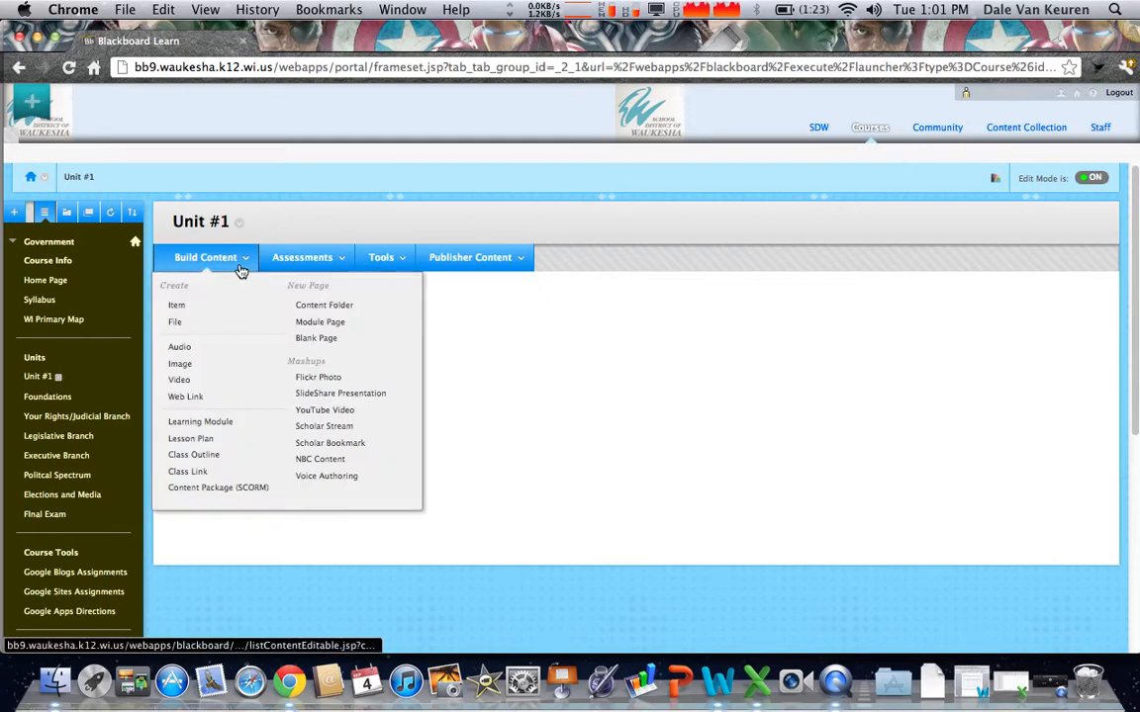
pyautogui.click(281, 258)
pyautogui.click(381, 259)
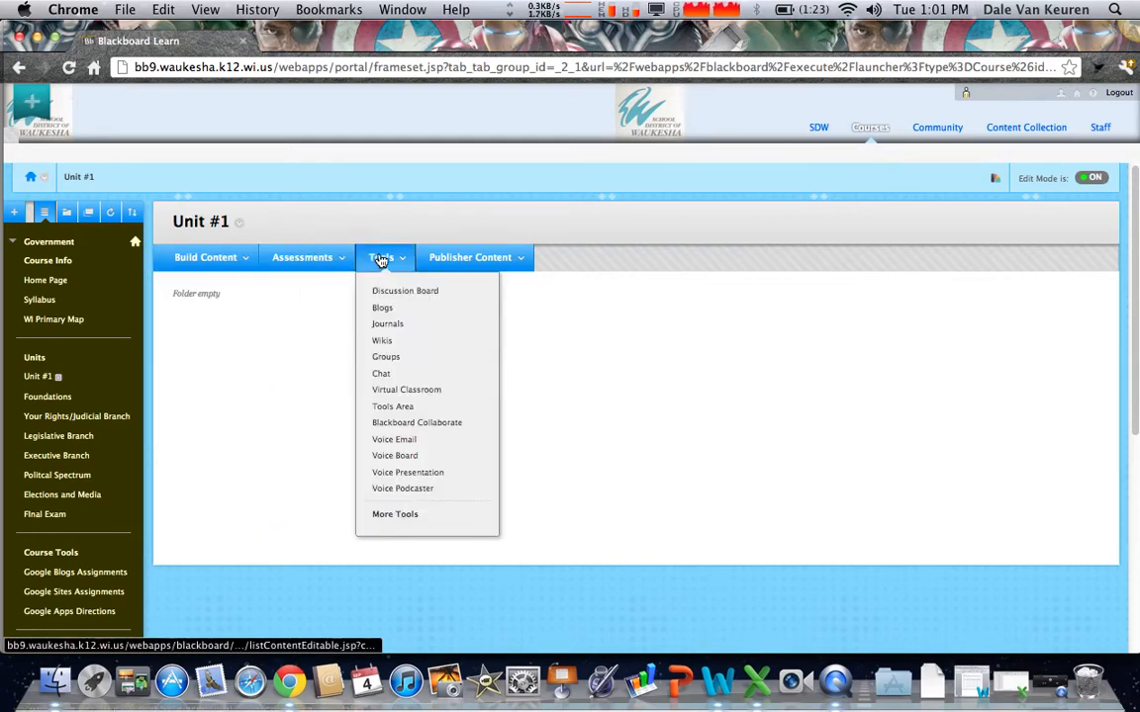
pyautogui.click(435, 259)
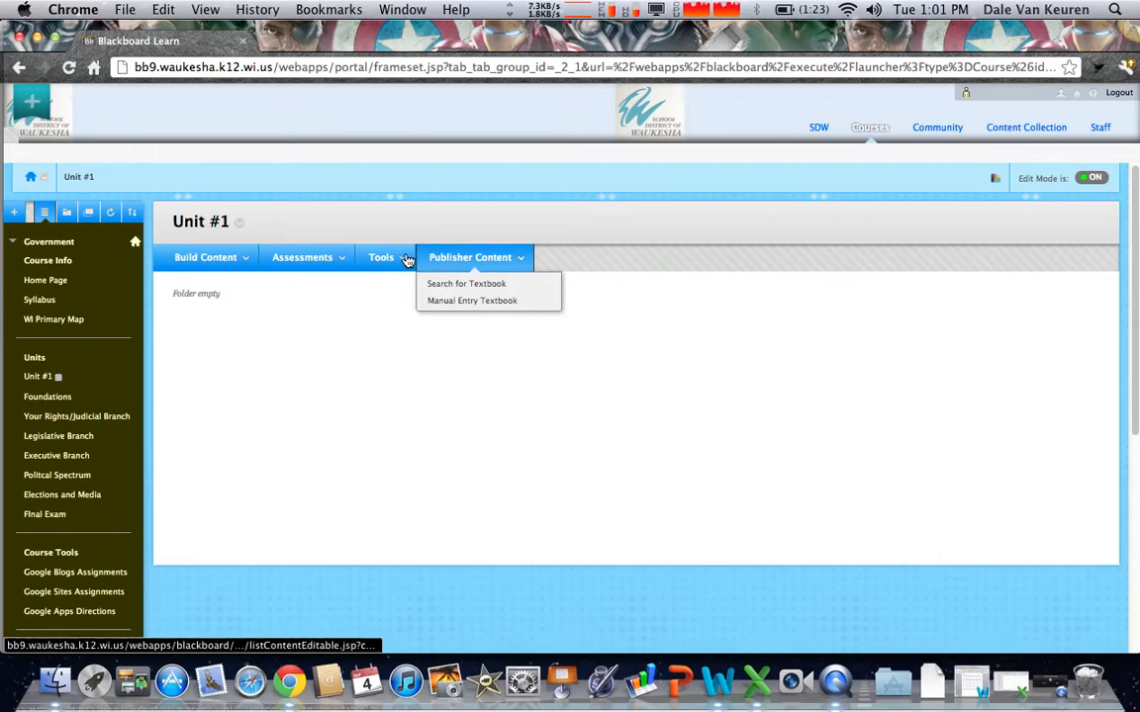
pyautogui.click(401, 259)
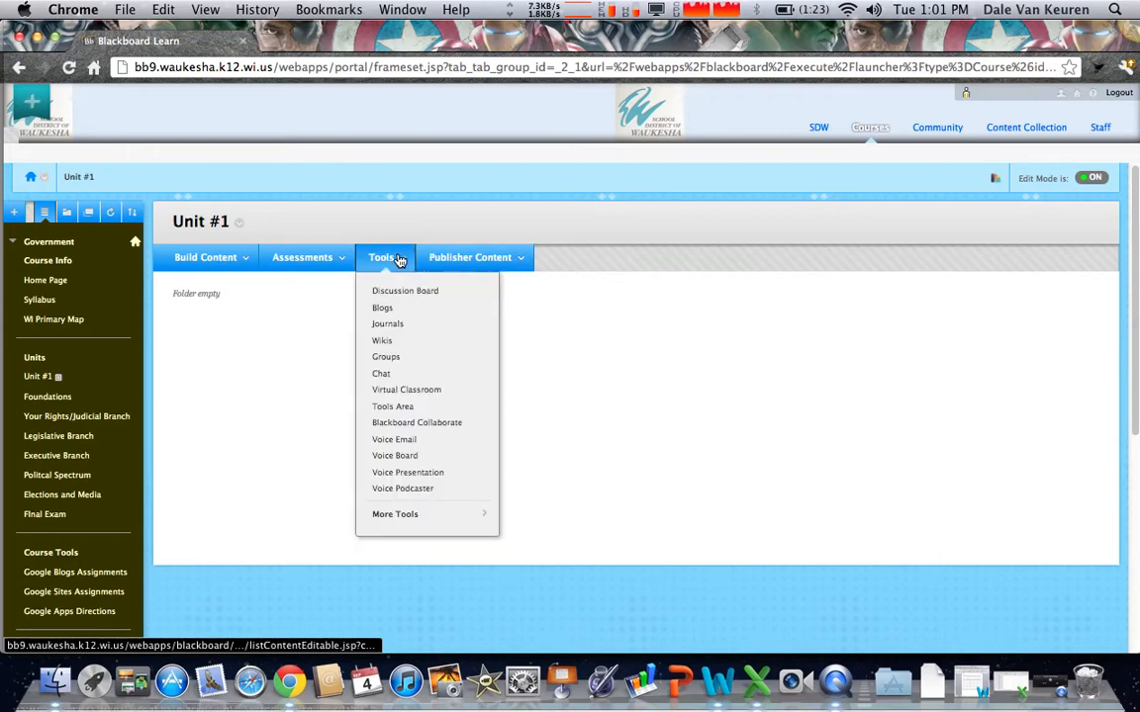
pyautogui.click(335, 258)
pyautogui.click(240, 259)
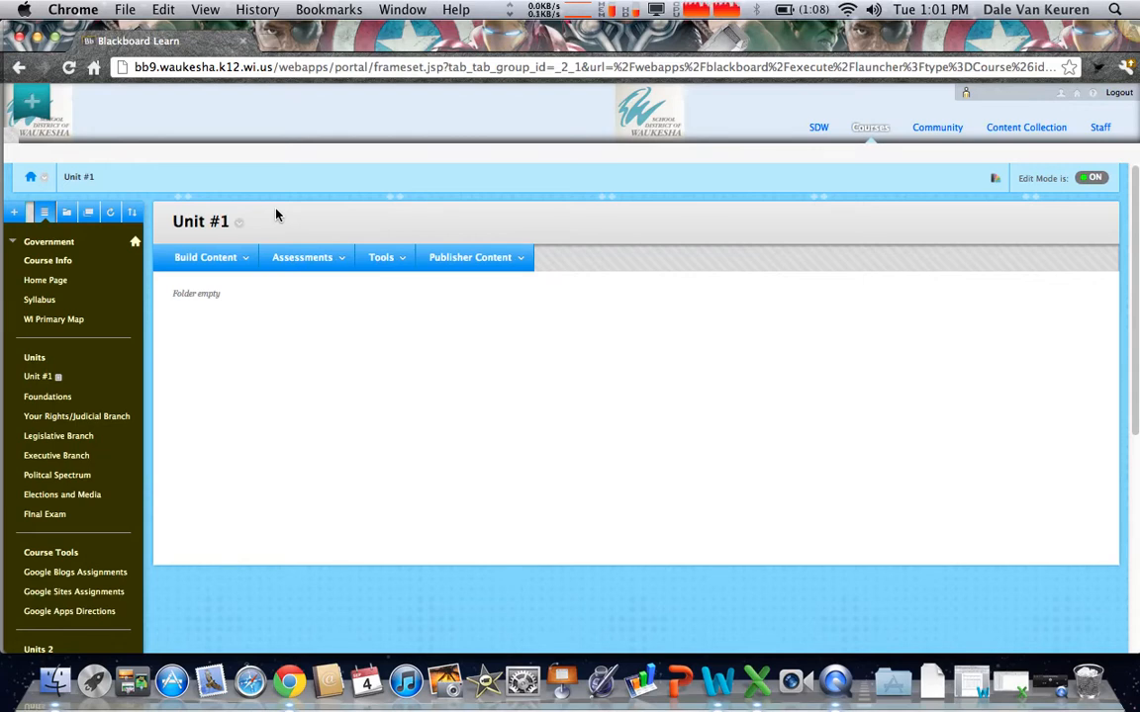
# - Create a new content item in Unit #1 and name it "Test #1"
pyautogui.click(236, 259)
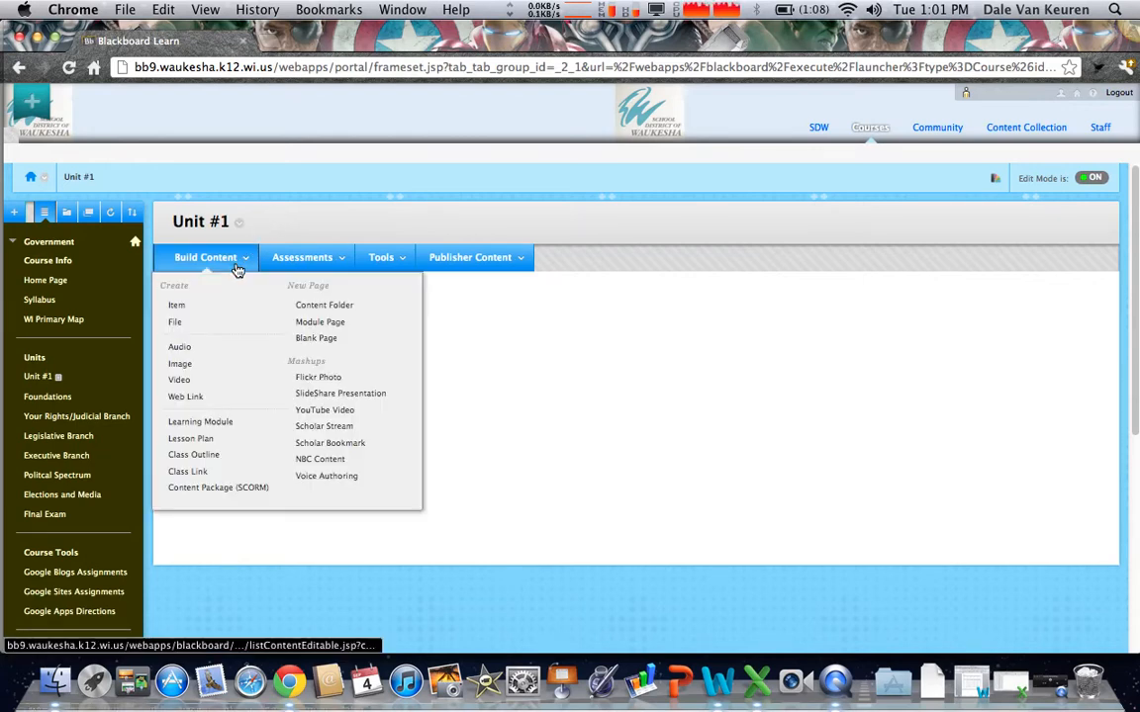
pyautogui.click(179, 303)
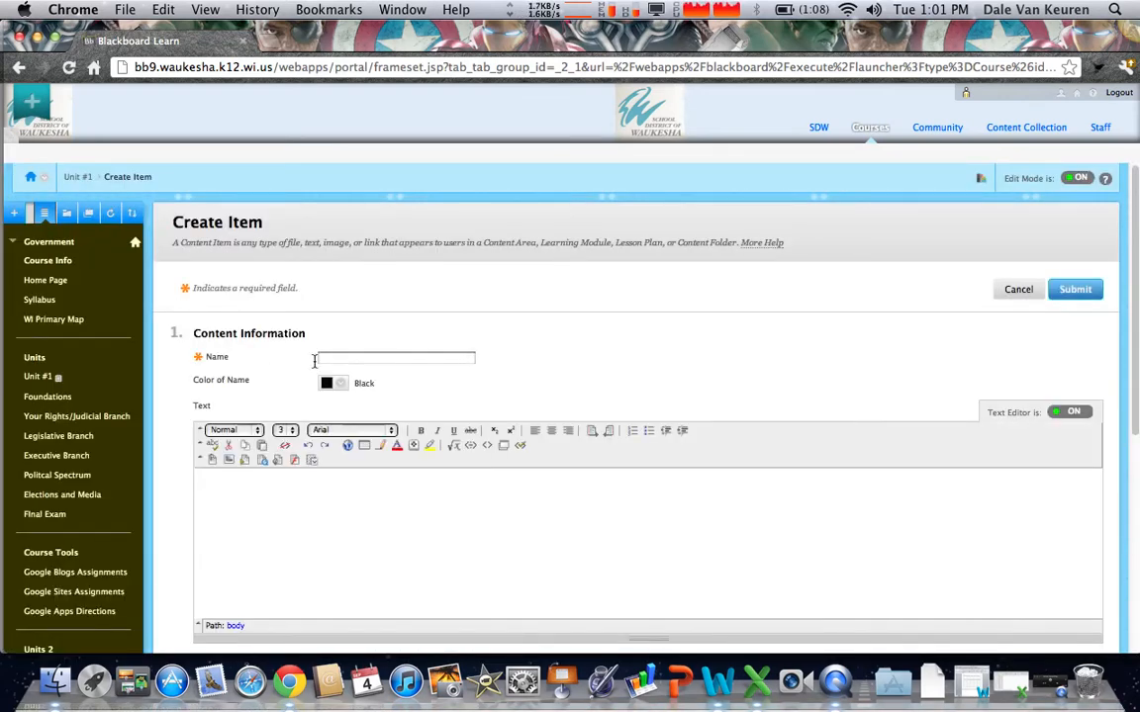
pyautogui.click(321, 360)
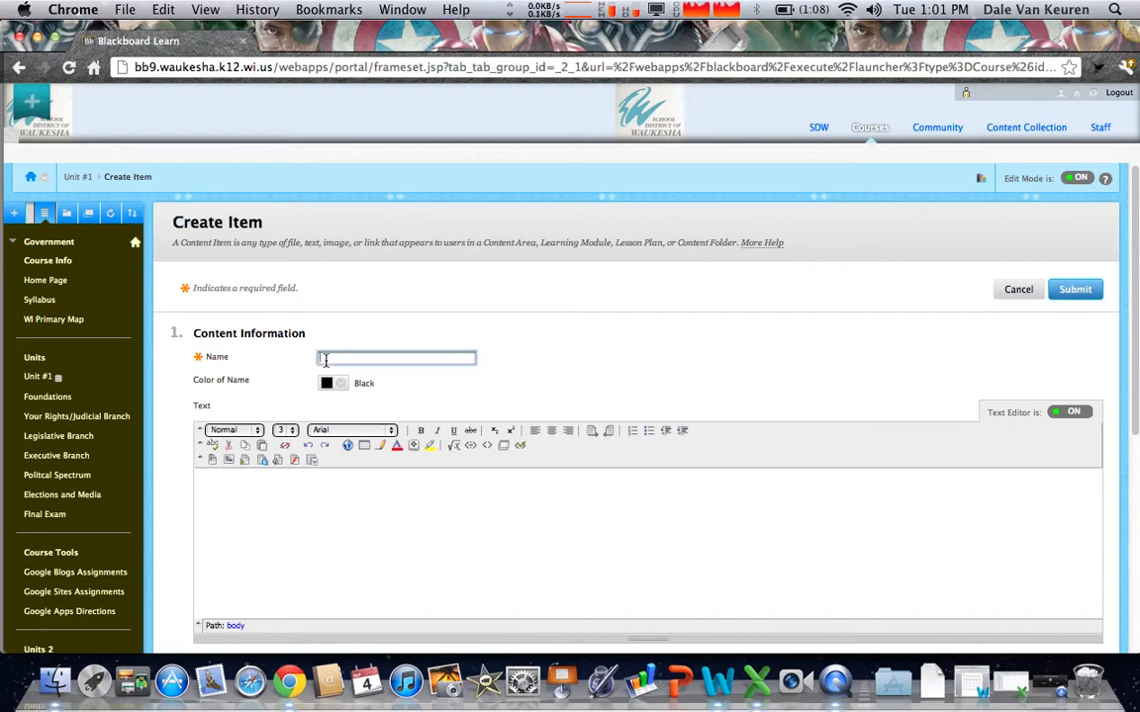
pyautogui.write('Test #')
pyautogui.scroll(-3, 557, 418)
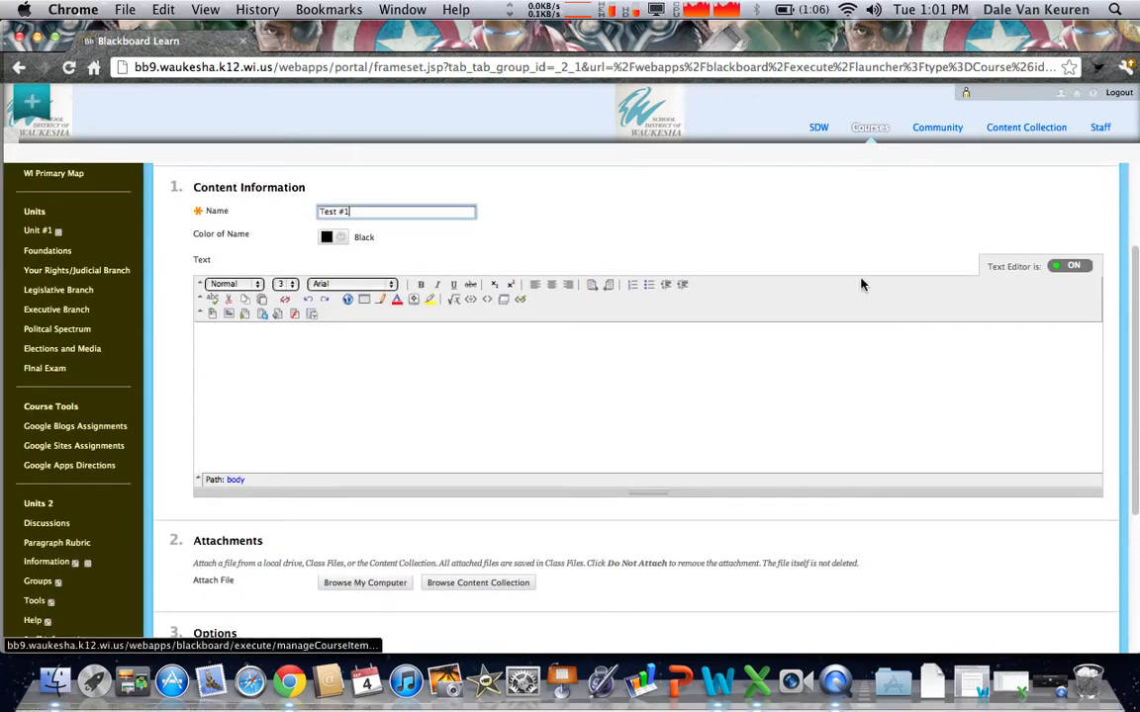
pyautogui.click(1052, 269)
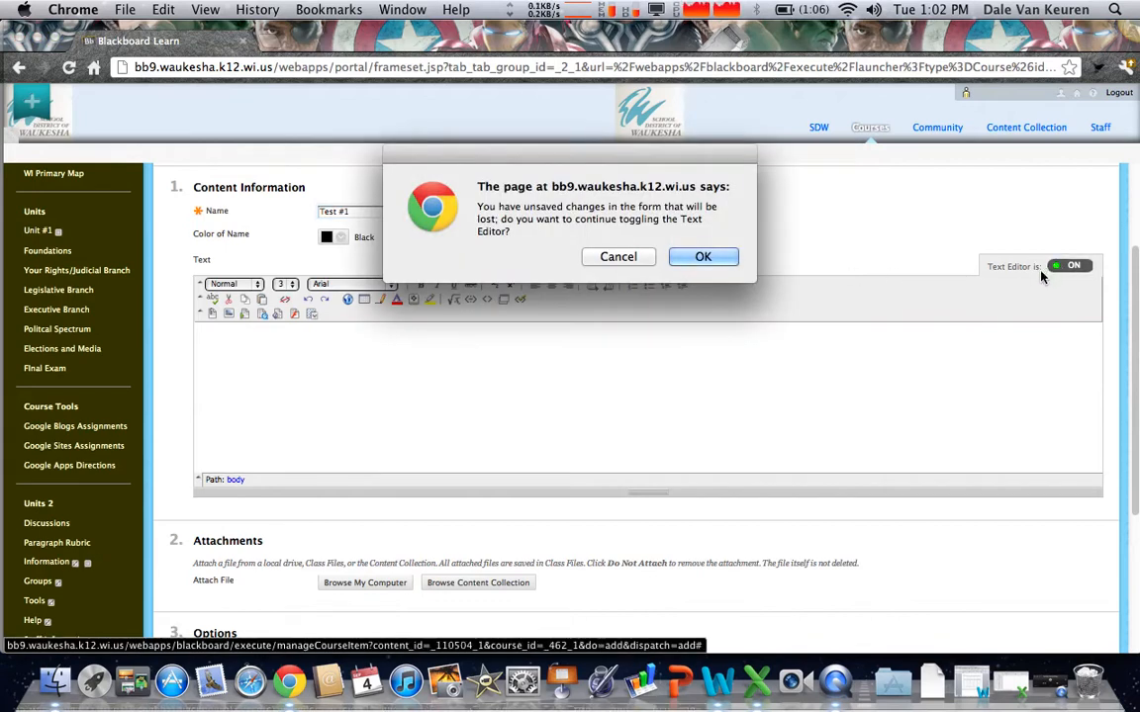
pyautogui.click(618, 256)
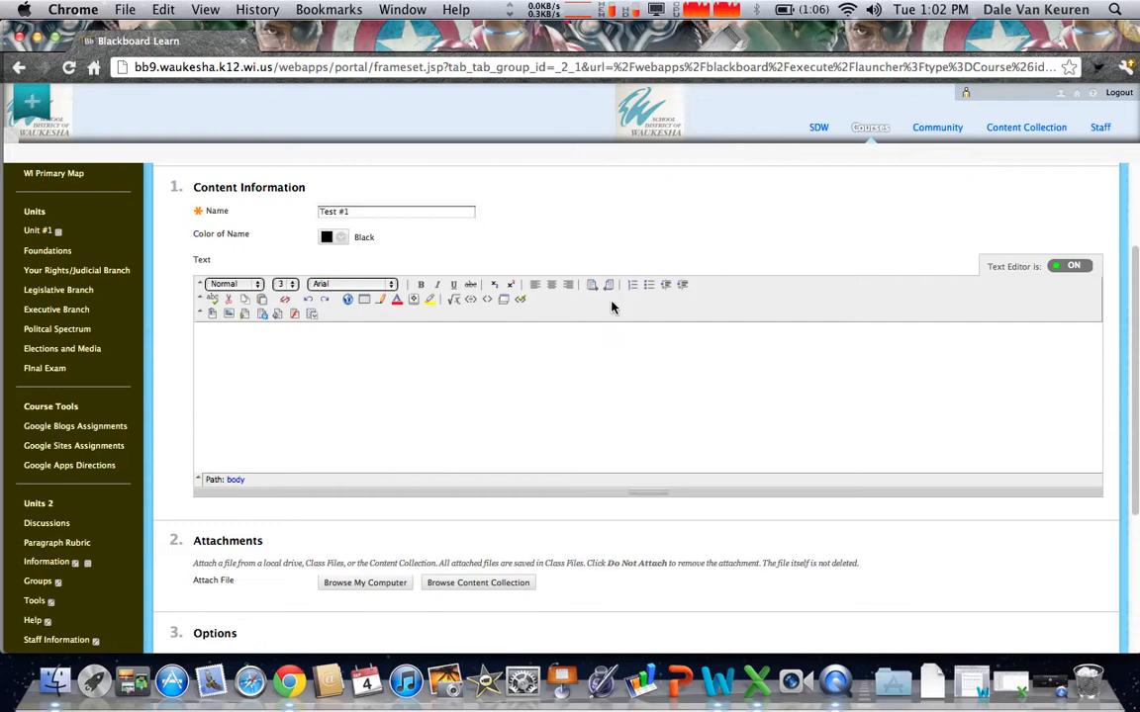
# - Enter "Type directions." as the body text of the Test #1 item
pyautogui.click(570, 336)
pyautogui.write('Typ')
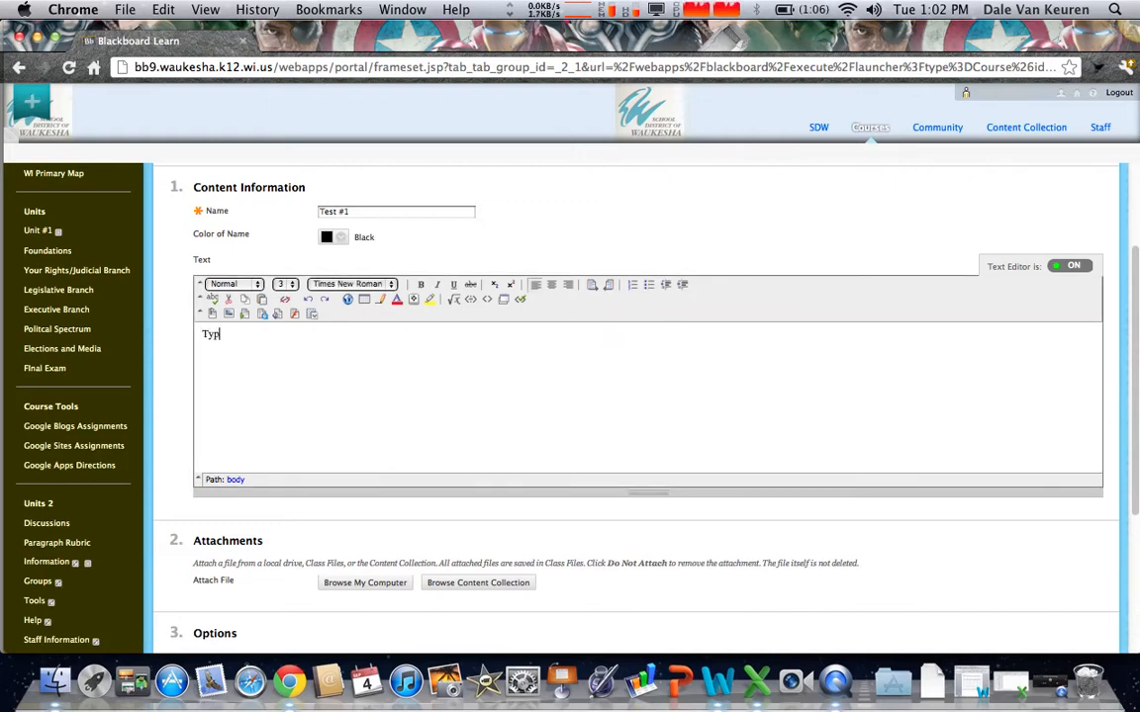
pyautogui.write('e directions.')
# - Format the whole "Type directions." text with font size 7 and the Tahoma font
pyautogui.moveTo(283, 335); pyautogui.dragTo(194, 332)
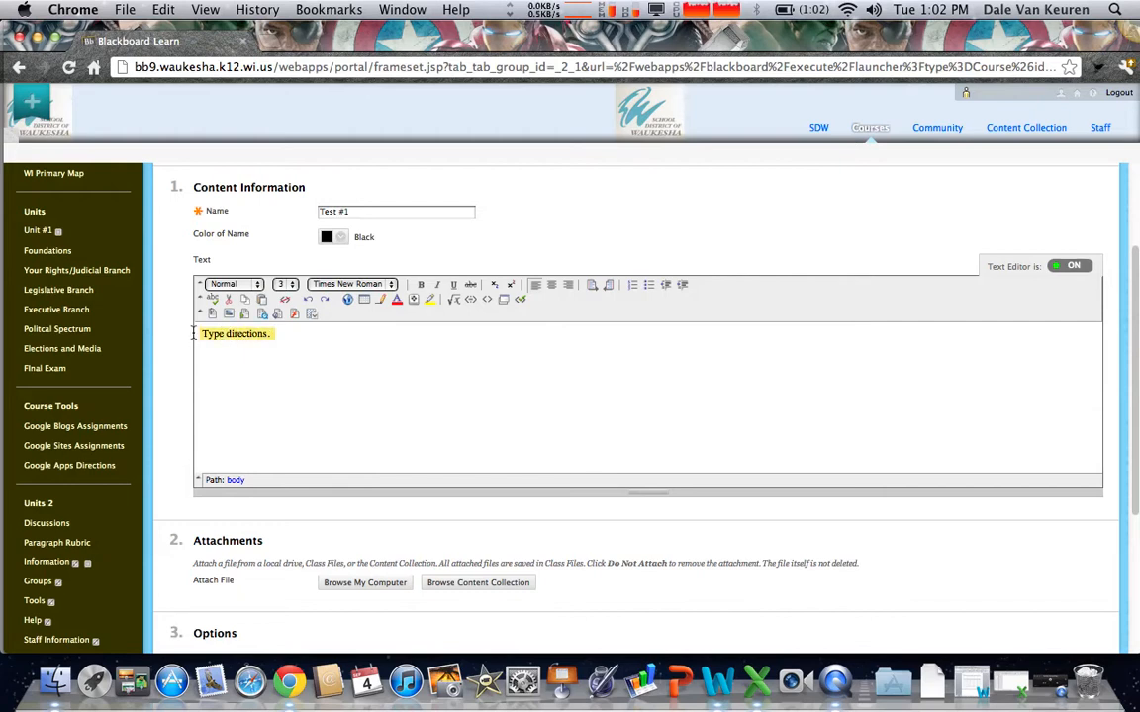
pyautogui.click(256, 284)
pyautogui.click(258, 287)
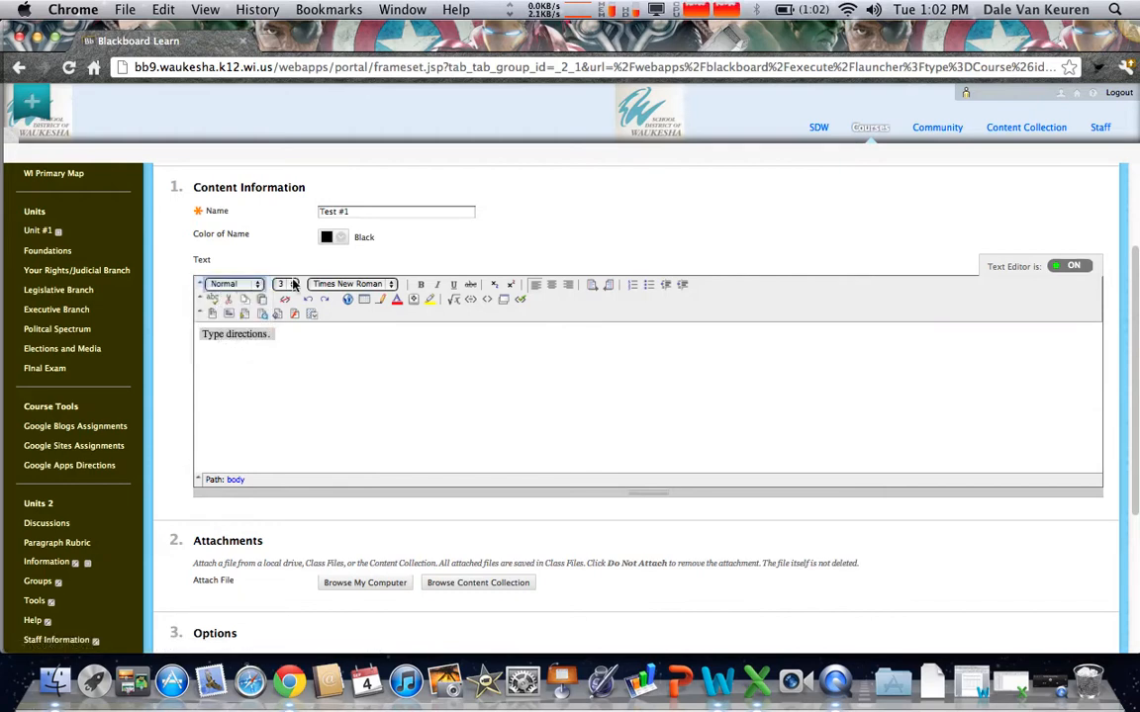
pyautogui.click(286, 284)
pyautogui.click(291, 330)
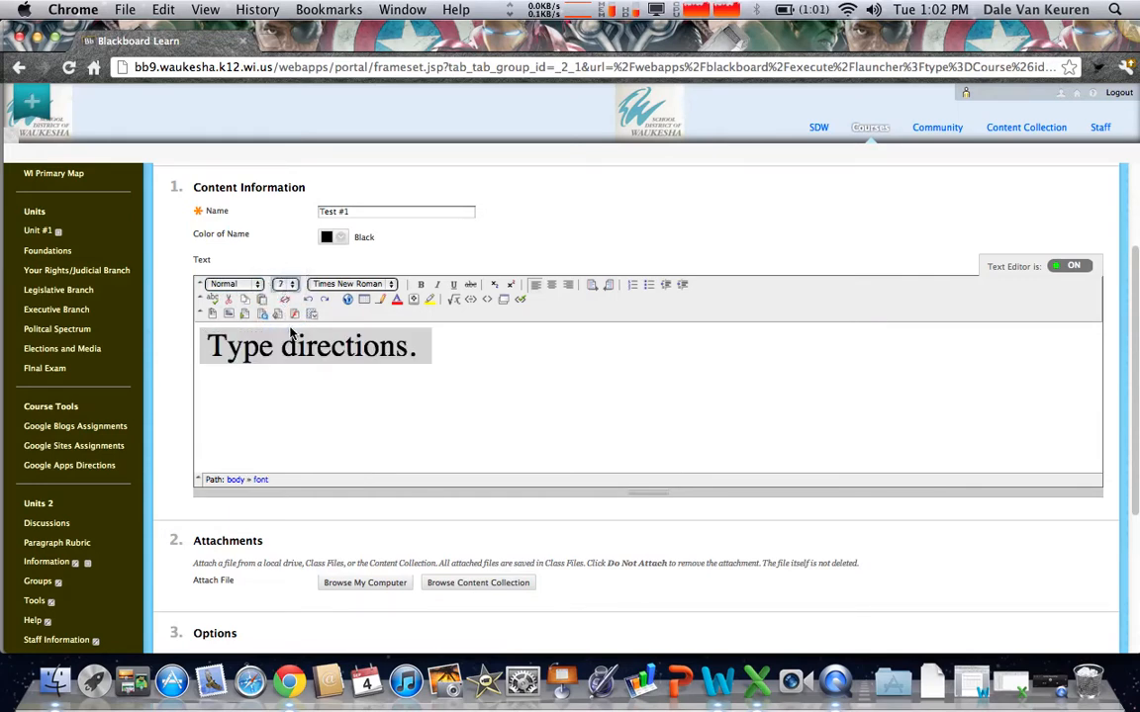
pyautogui.click(375, 285)
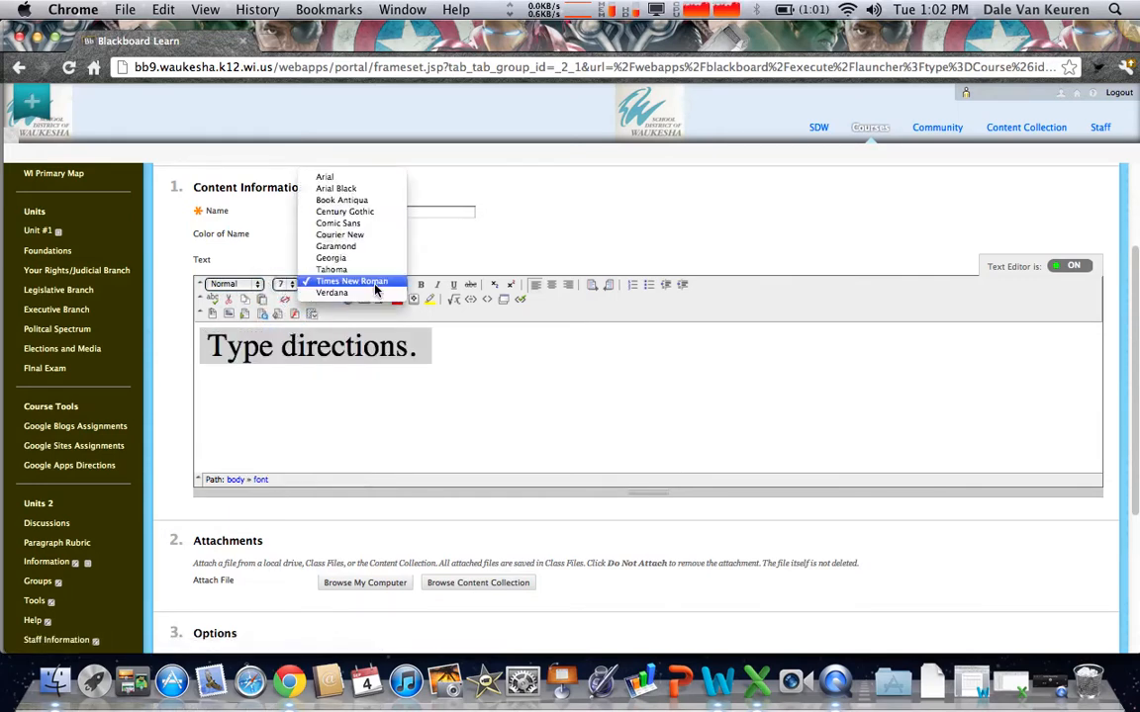
pyautogui.click(374, 271)
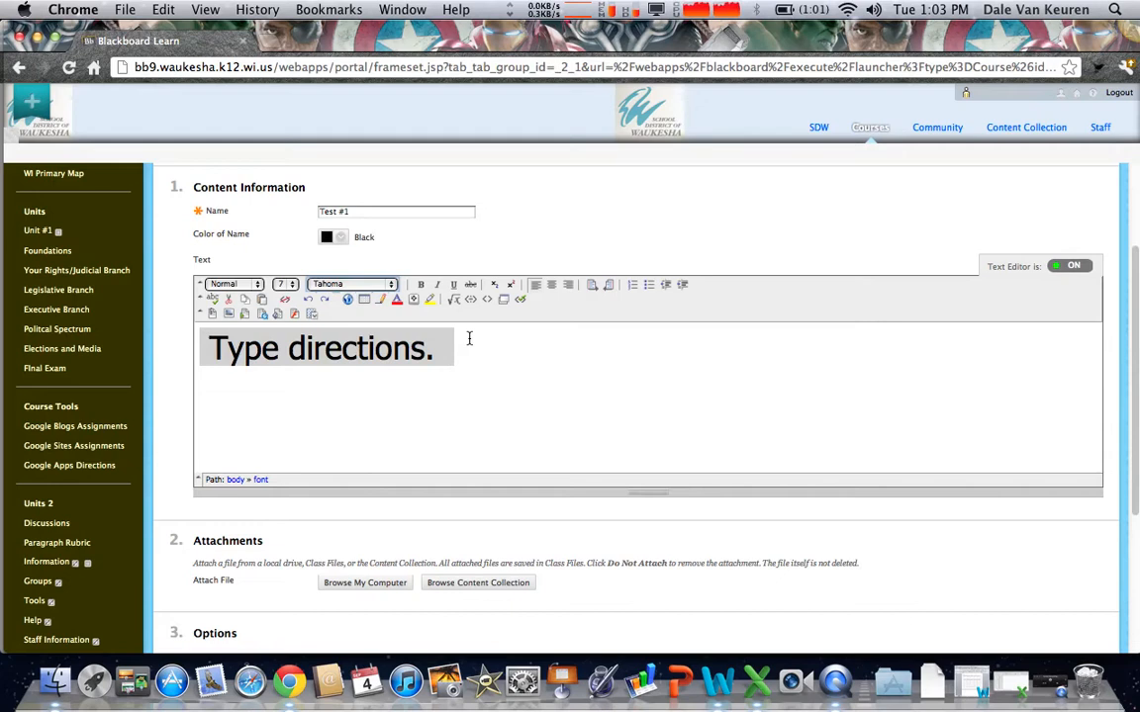
# - Make the "Type directions." text bold and italic, and try underlining before removing the underline again
pyautogui.click(425, 285)
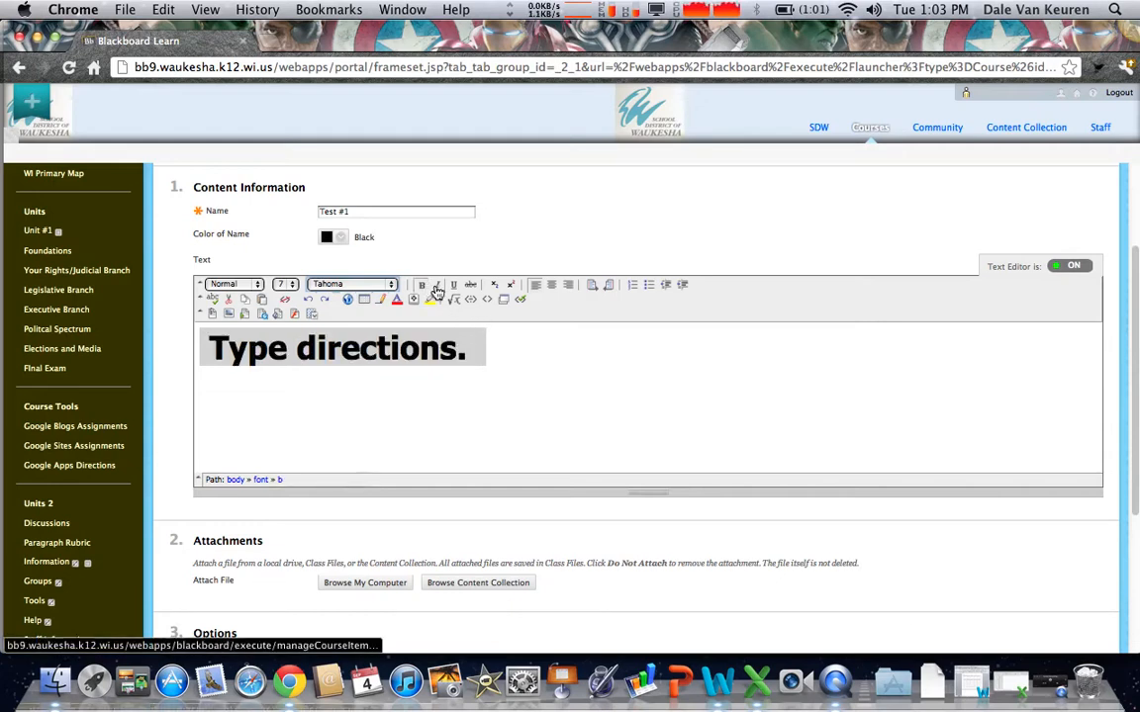
pyautogui.click(436, 287)
pyautogui.click(453, 287)
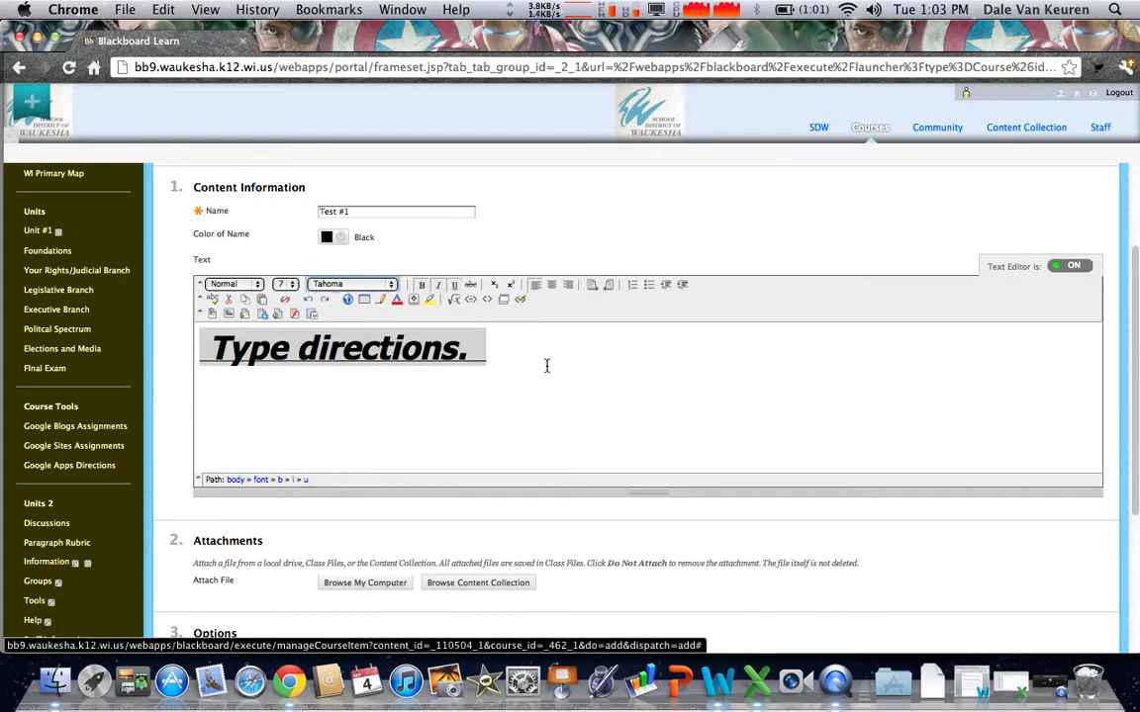
pyautogui.click(454, 286)
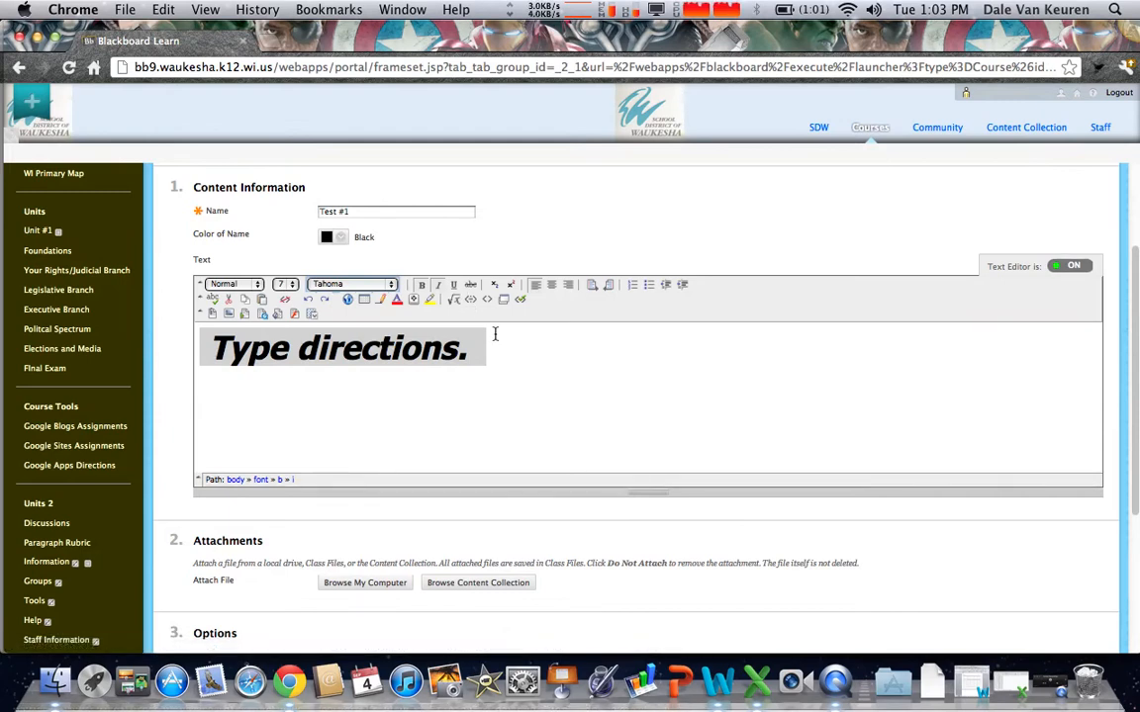
# - Color the "Type directions." text Spring Spring Green (#66FF00) and deselect it
pyautogui.click(393, 303)
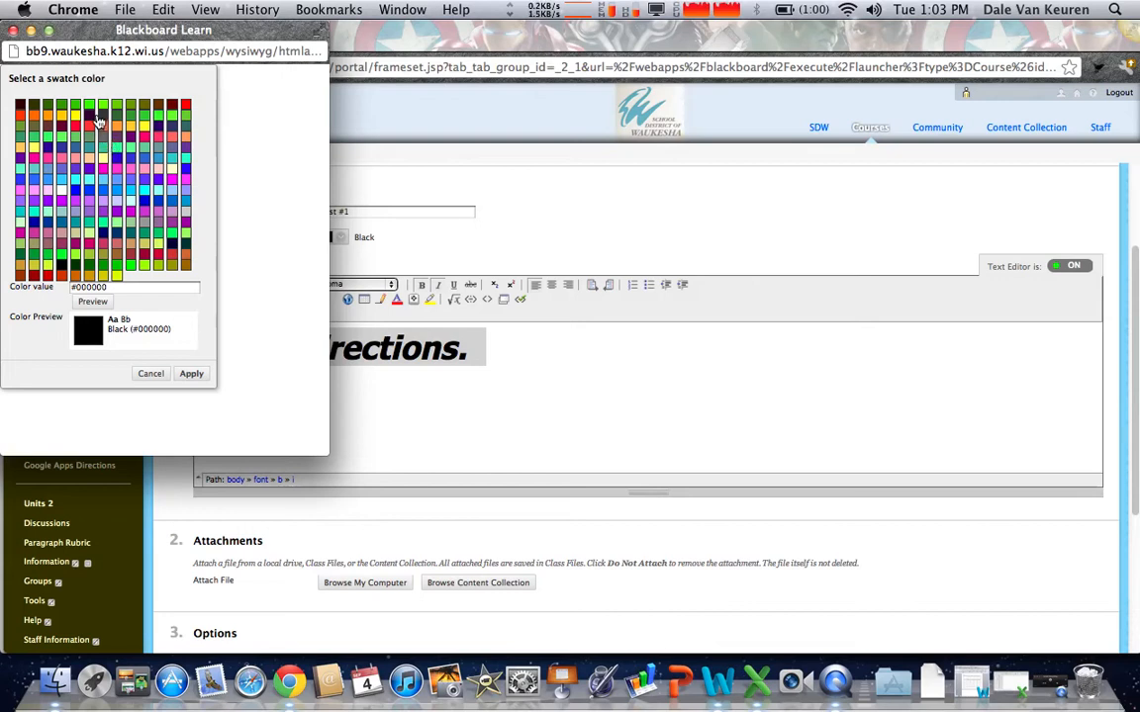
pyautogui.click(89, 103)
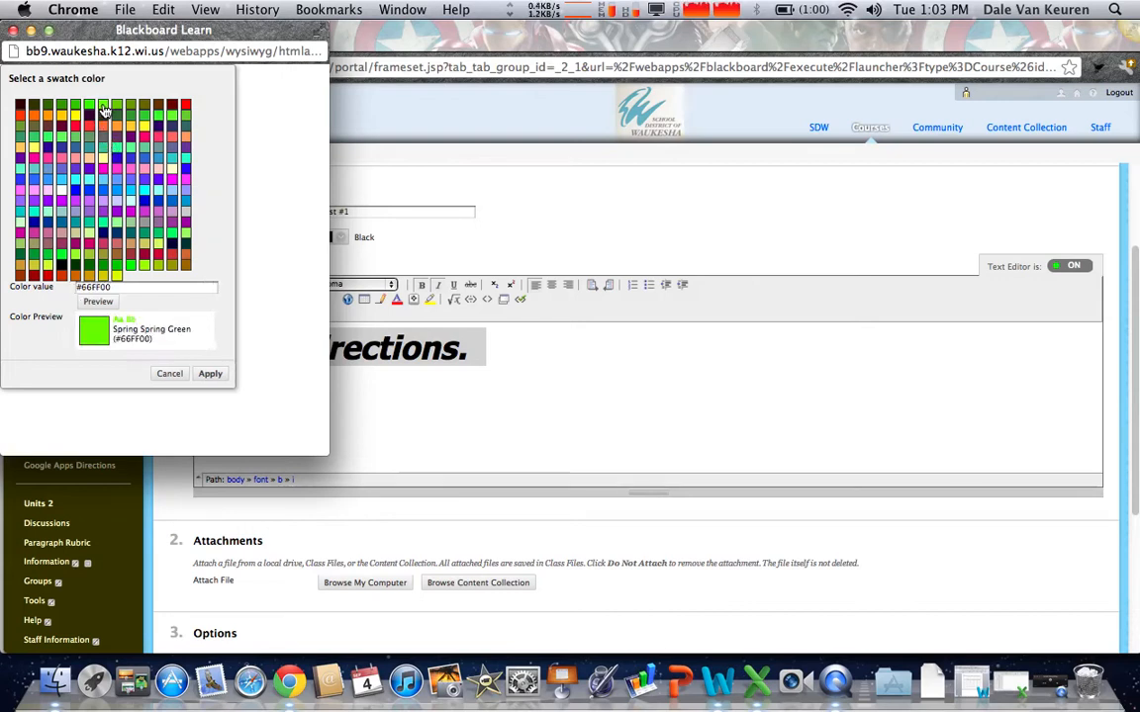
pyautogui.click(210, 373)
pyautogui.click(277, 403)
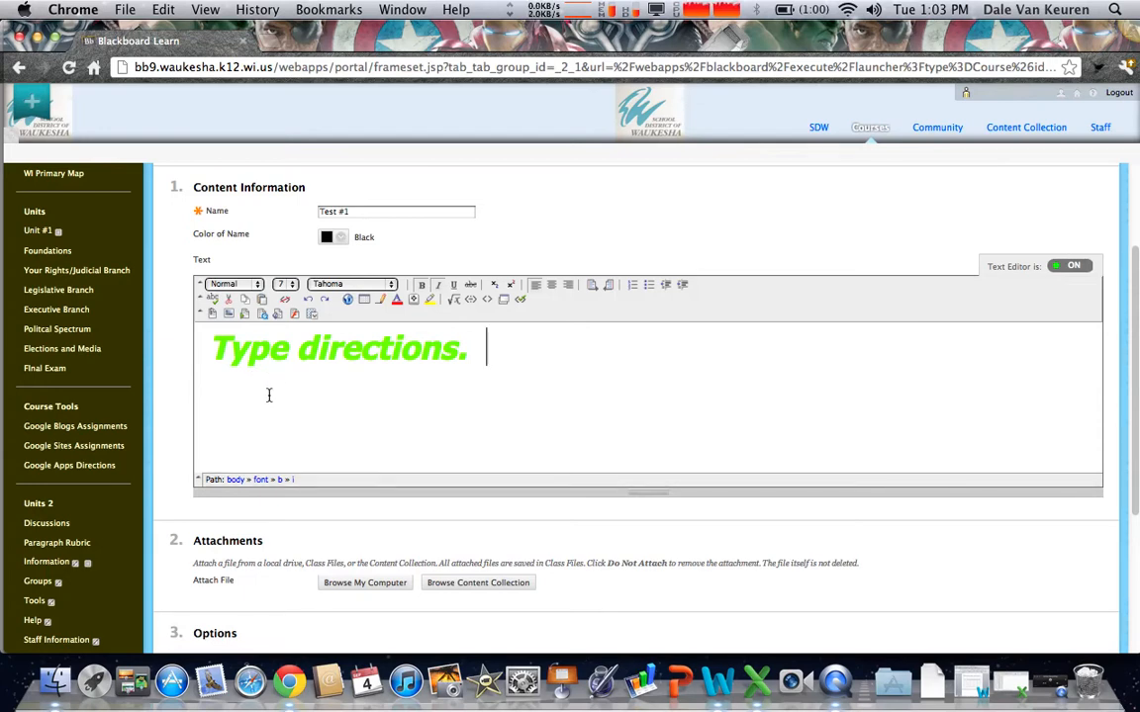
pyautogui.click(348, 301)
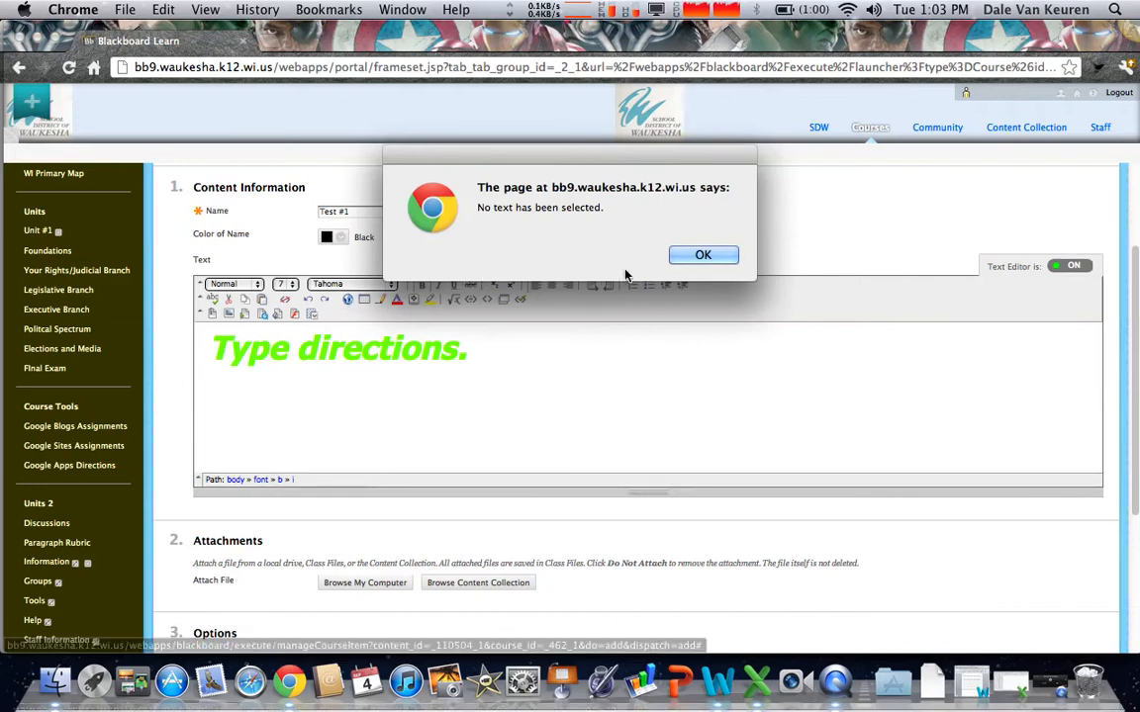
pyautogui.click(696, 256)
pyautogui.moveTo(475, 349); pyautogui.dragTo(211, 348)
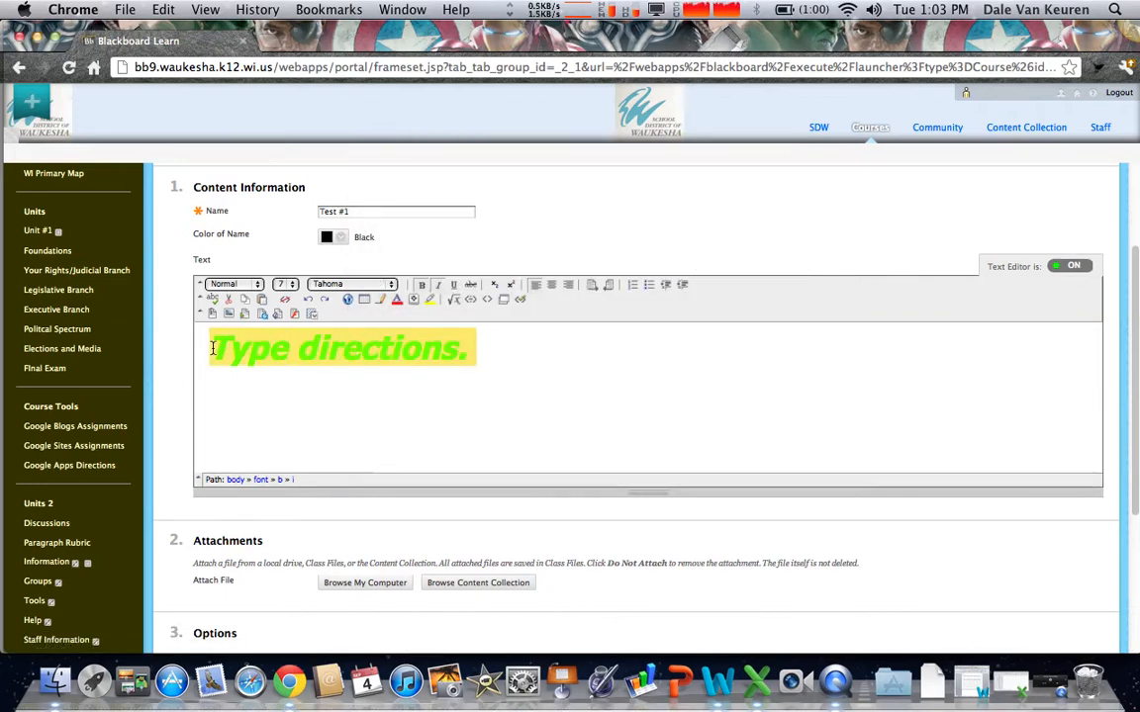
pyautogui.click(348, 301)
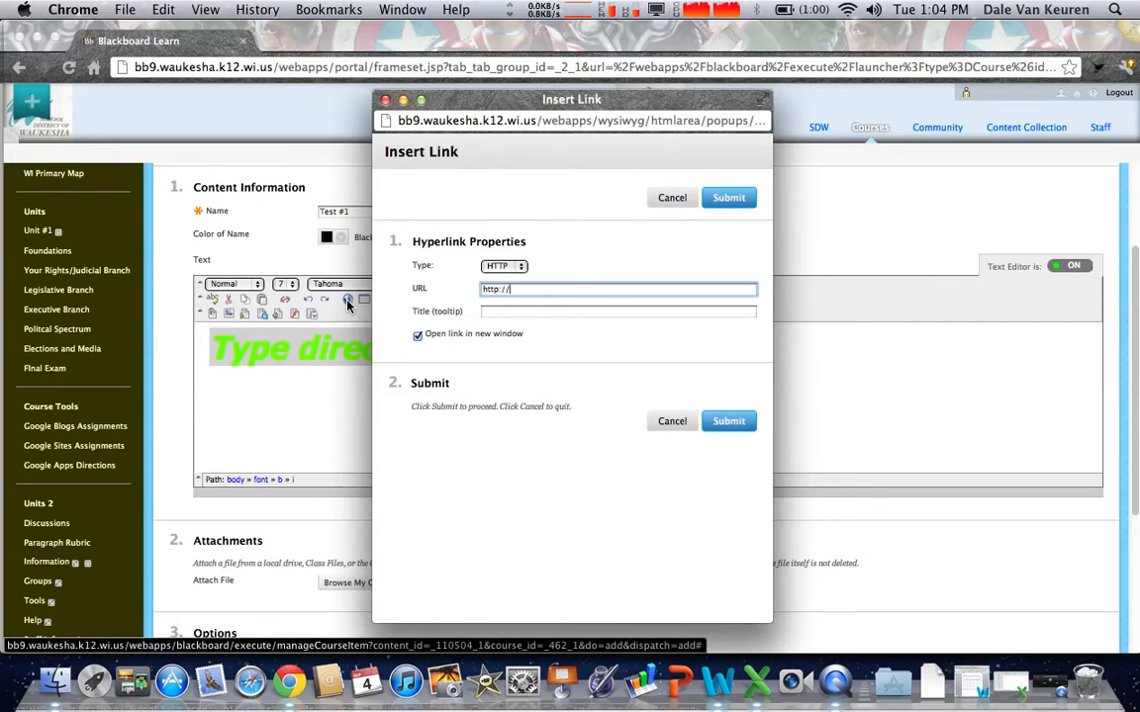
pyautogui.write('www.google.com')
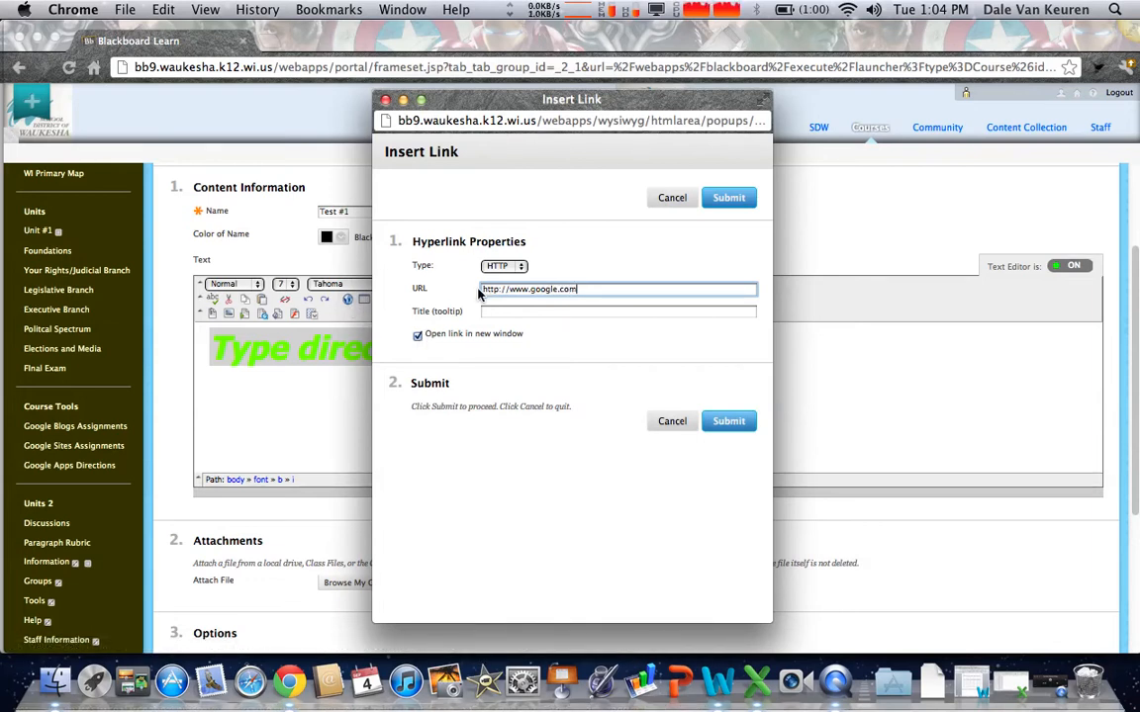
pyautogui.click(727, 421)
pyautogui.click(506, 389)
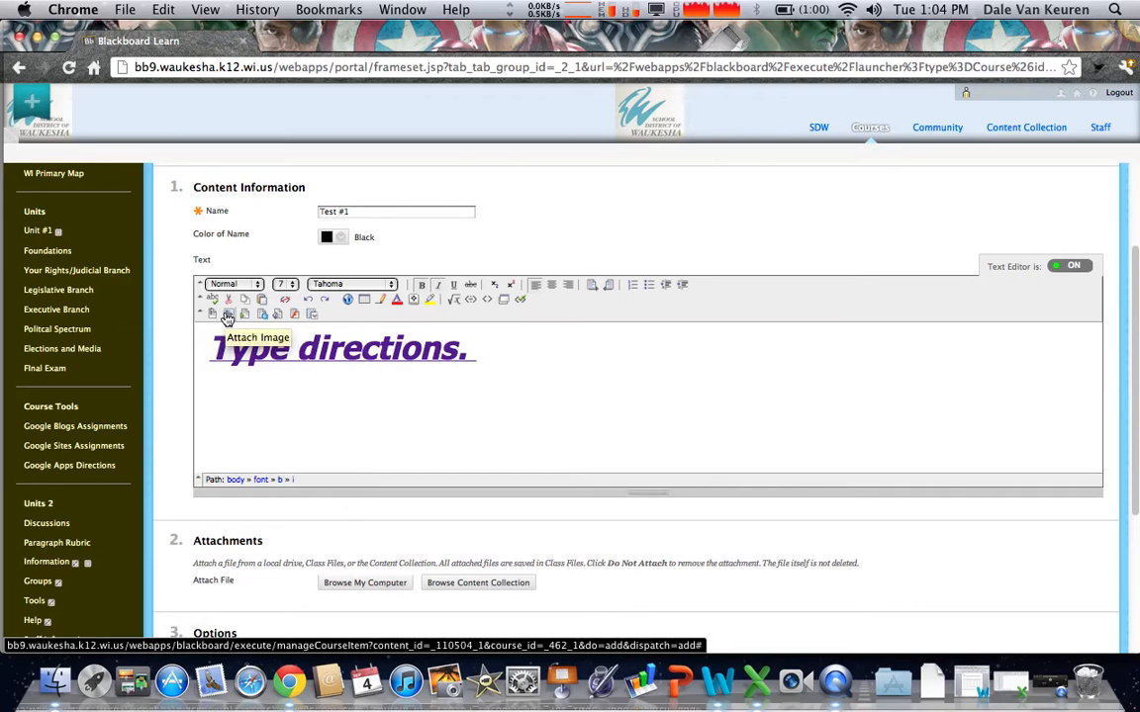
# - Try inserting WN.jpeg from the Desktop as an image on a new line below "Type directions.", and cancel the insertion
pyautogui.press('Return')
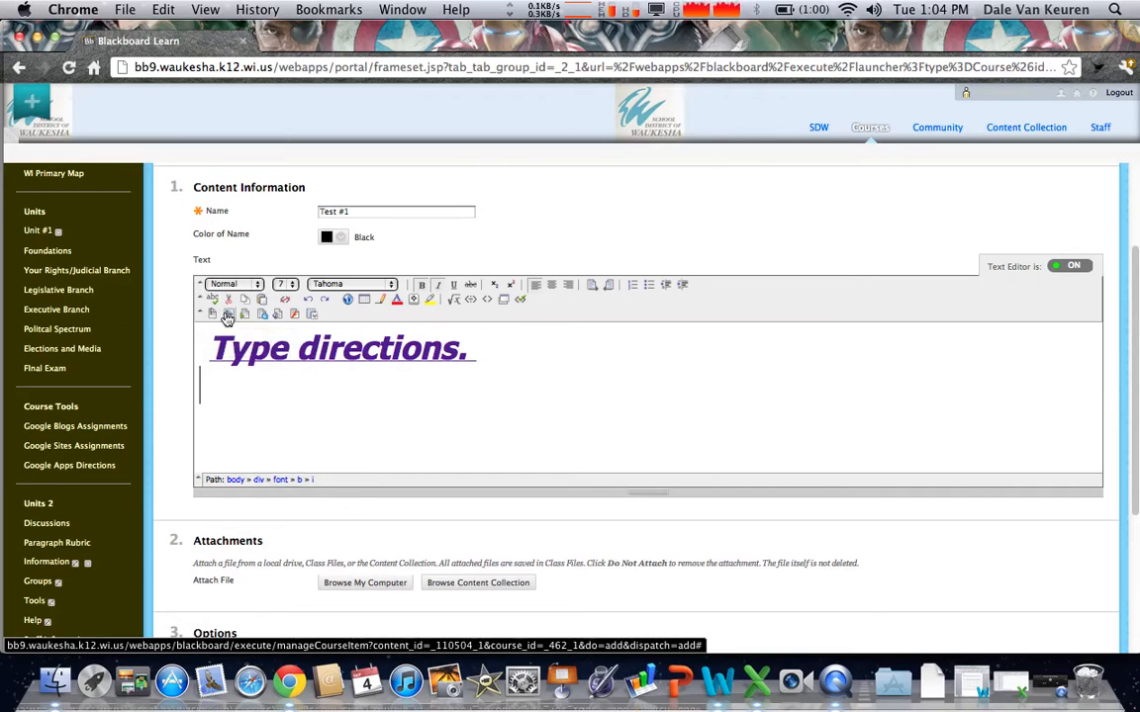
pyautogui.click(228, 314)
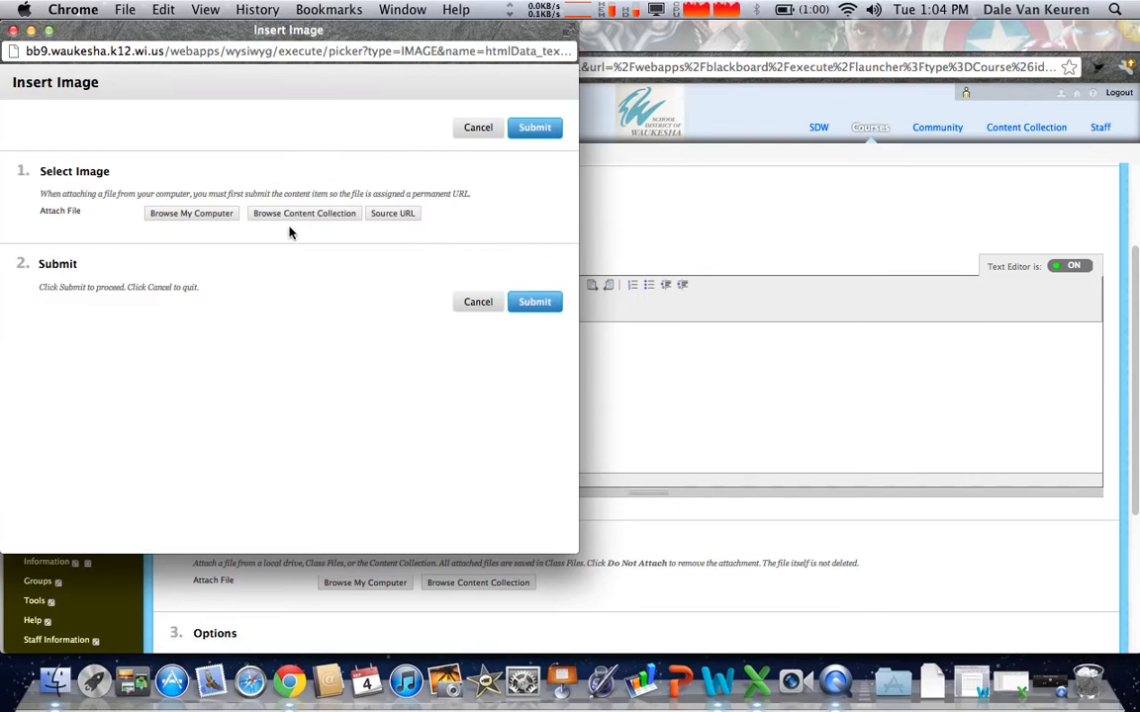
pyautogui.click(382, 219)
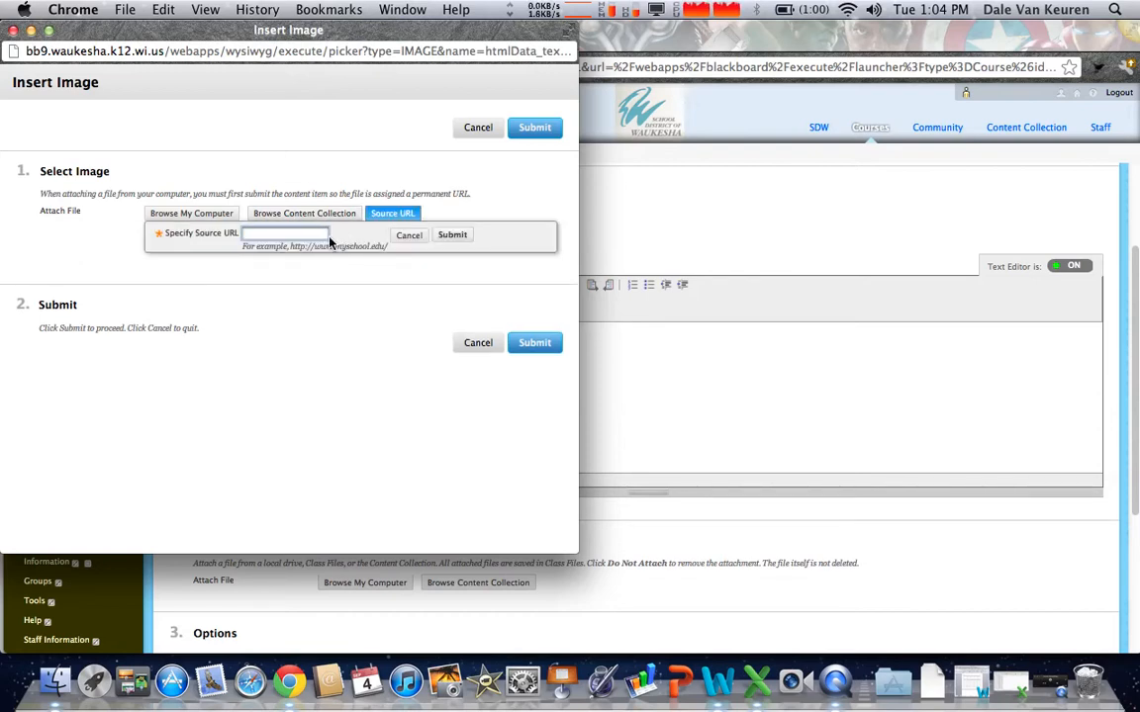
pyautogui.click(210, 217)
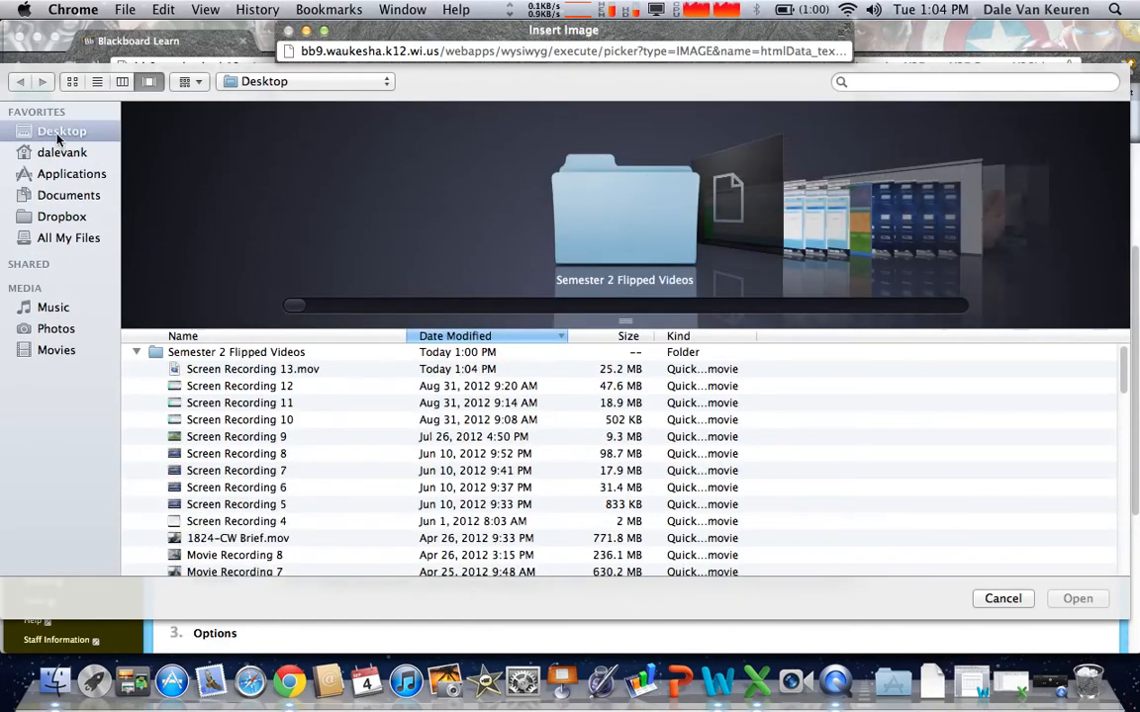
pyautogui.scroll(-10, 268, 413)
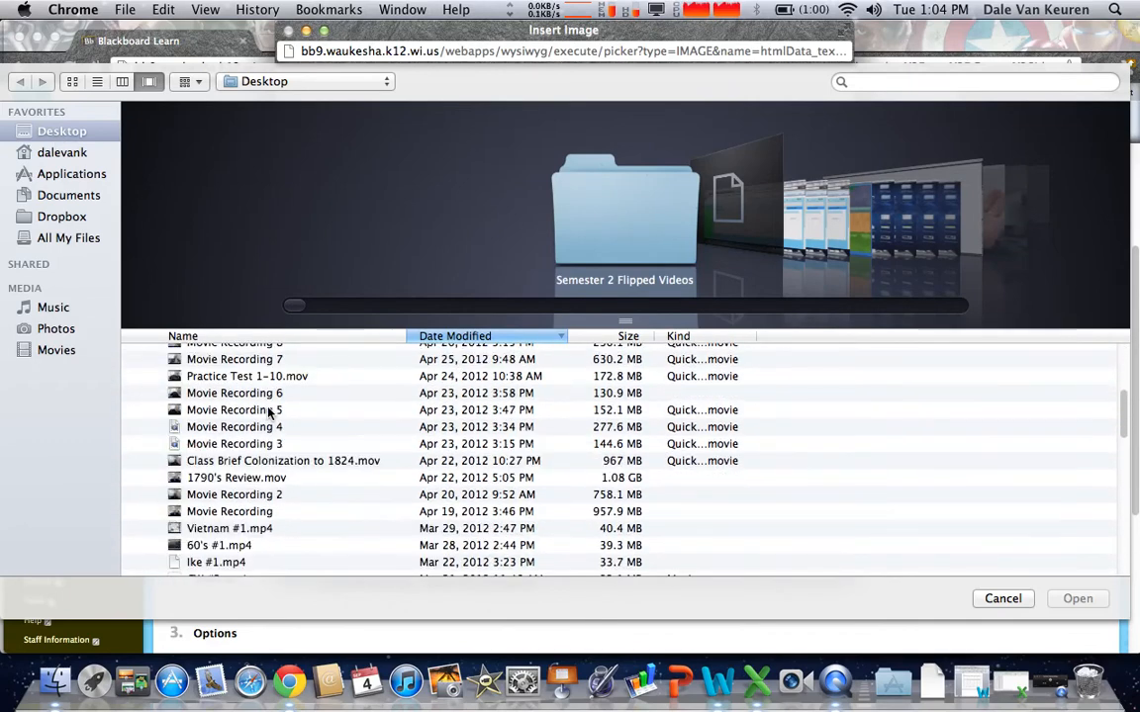
pyautogui.scroll(-7, 290, 473)
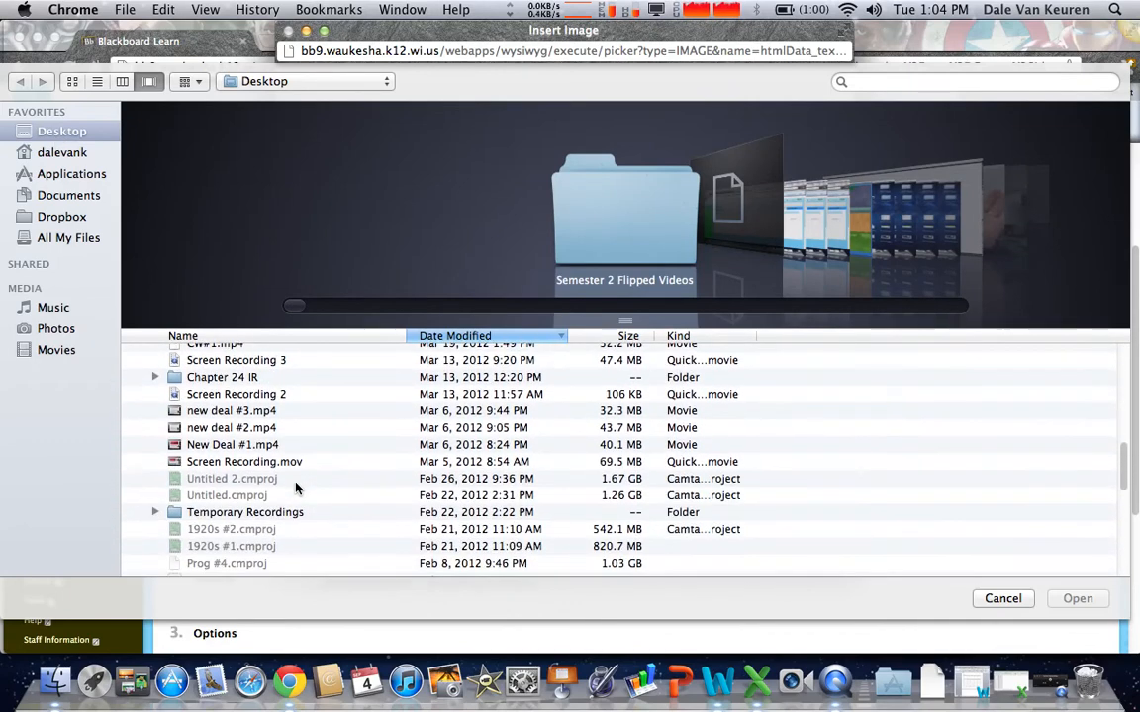
pyautogui.scroll(-5, 287, 489)
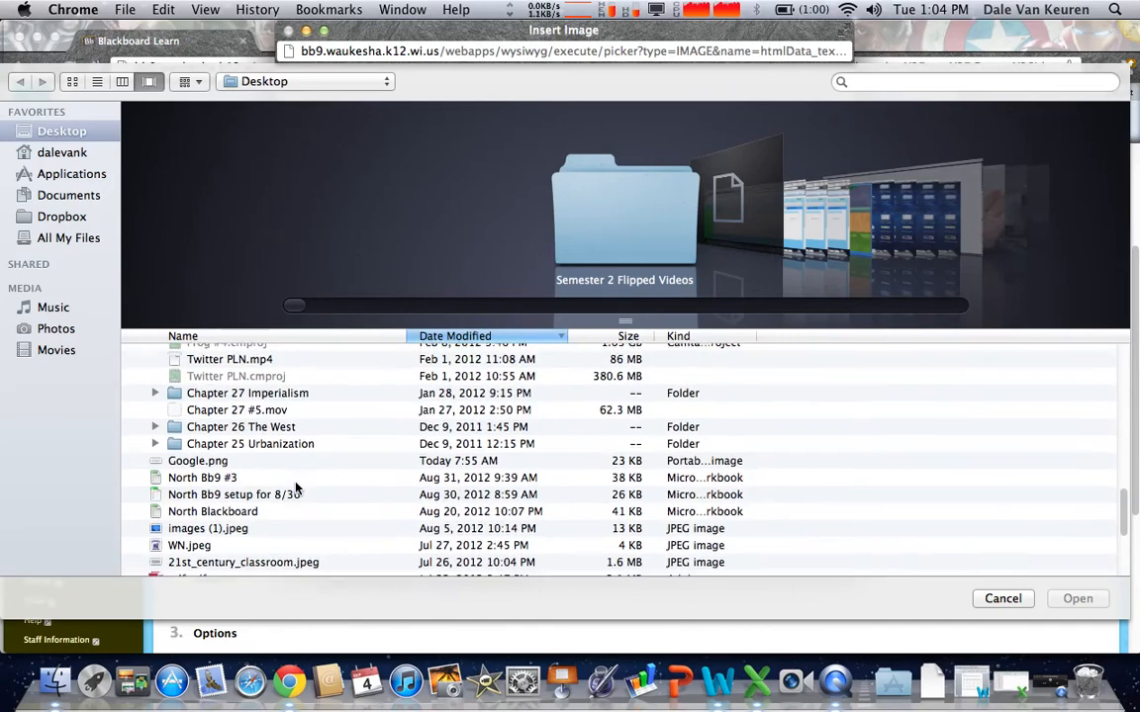
pyautogui.click(174, 505)
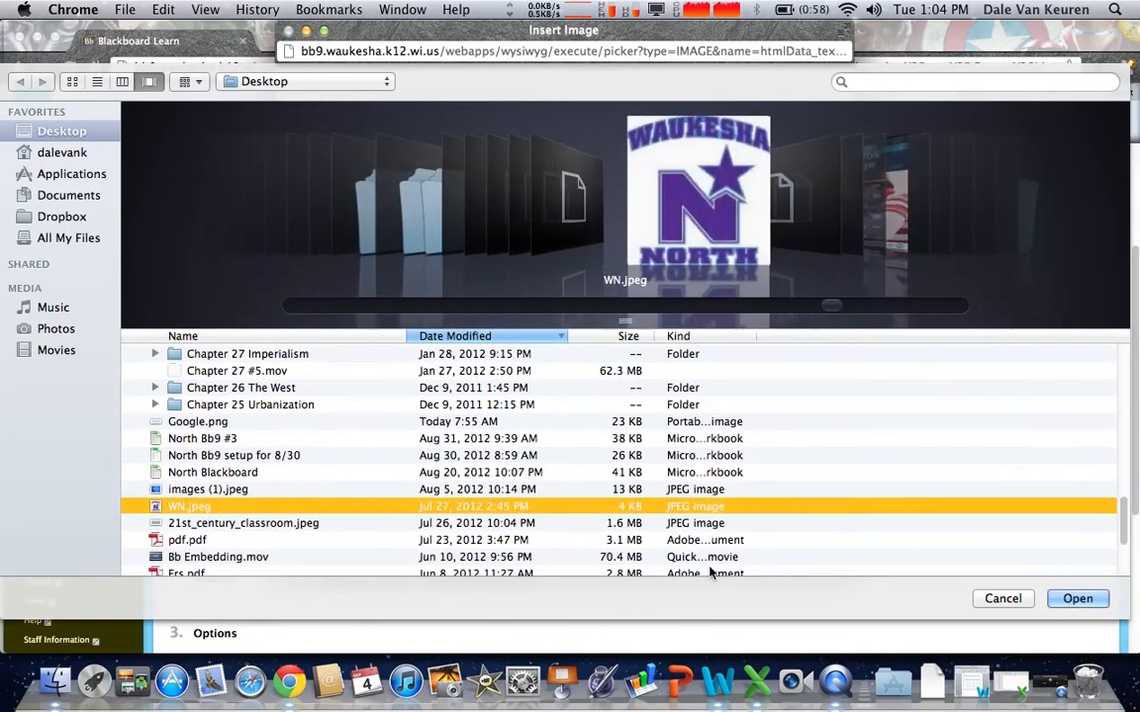
pyautogui.click(1076, 599)
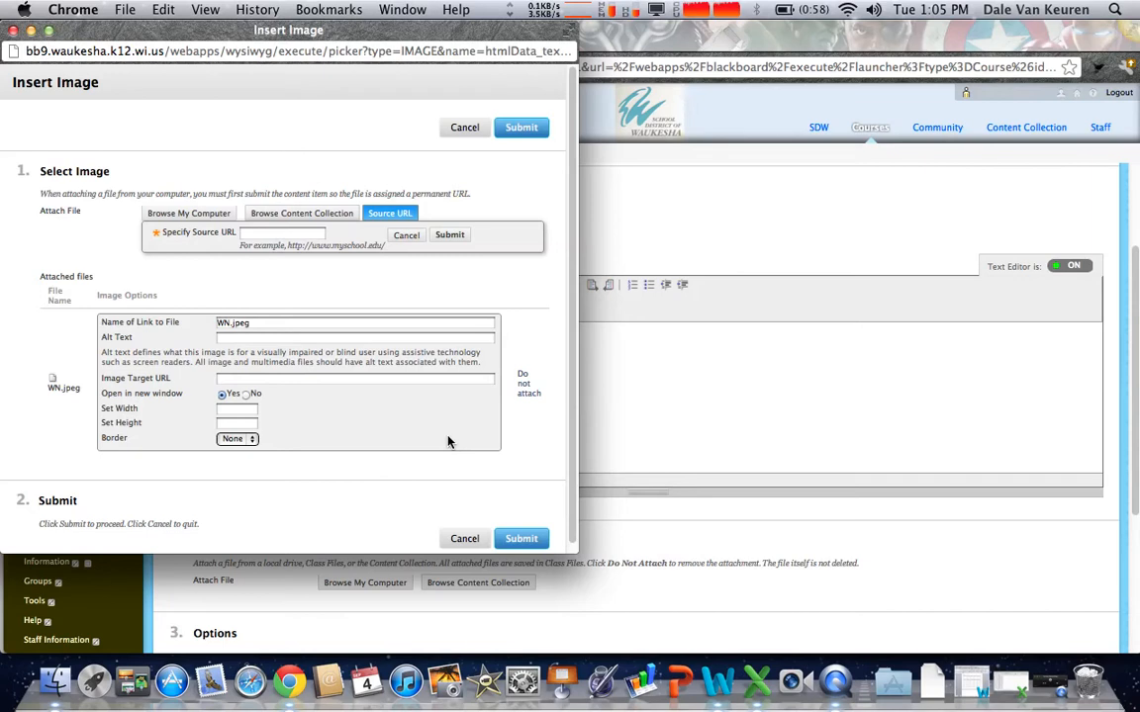
pyautogui.click(463, 539)
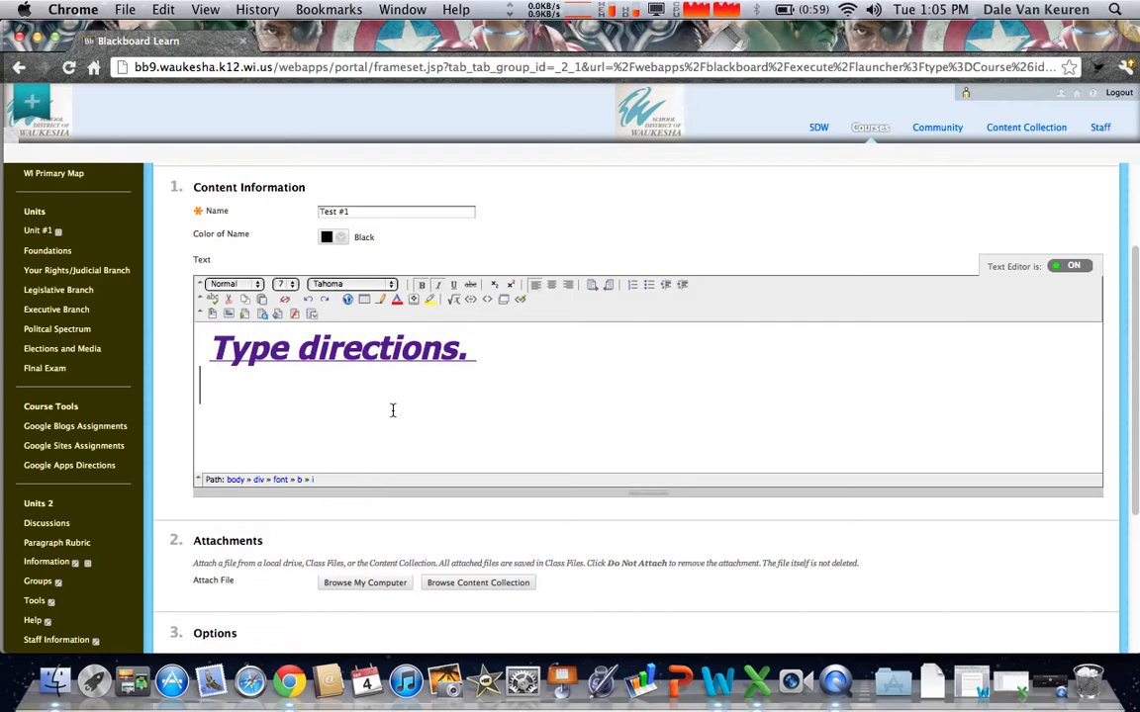
# - Attach the MLK vs JFK document from the Documents folder to the item and submit the item
pyautogui.scroll(-5, 392, 410)
pyautogui.scroll(2, 392, 415)
pyautogui.scroll(-5, 392, 416)
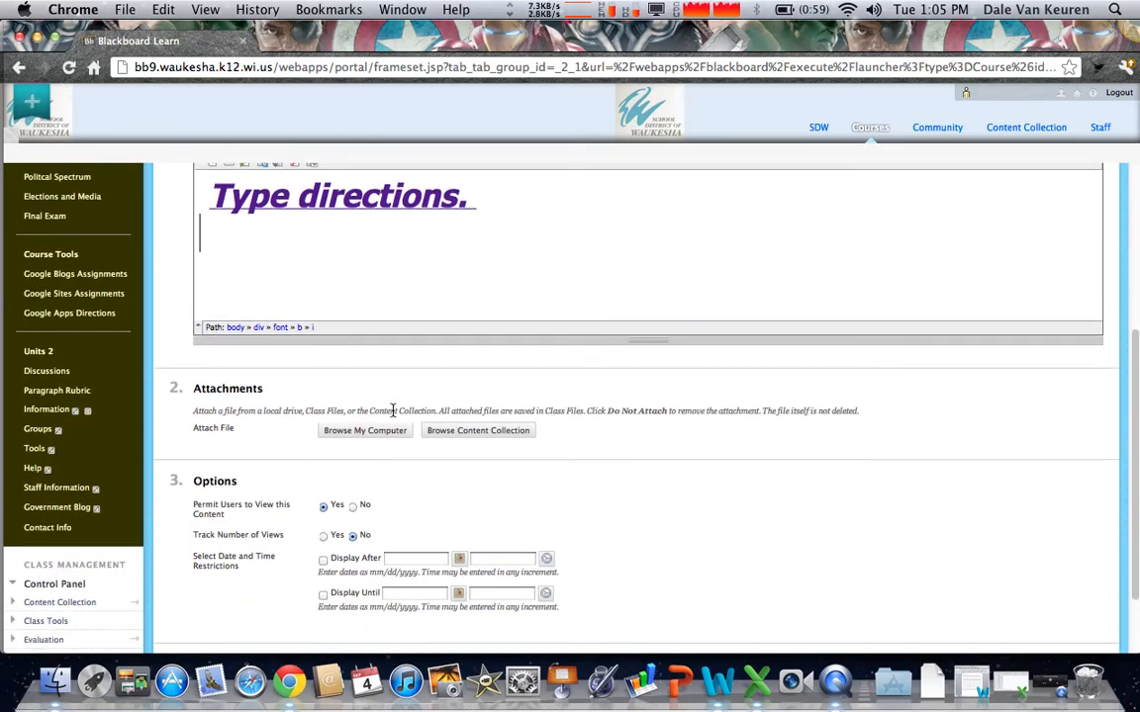
pyautogui.click(368, 370)
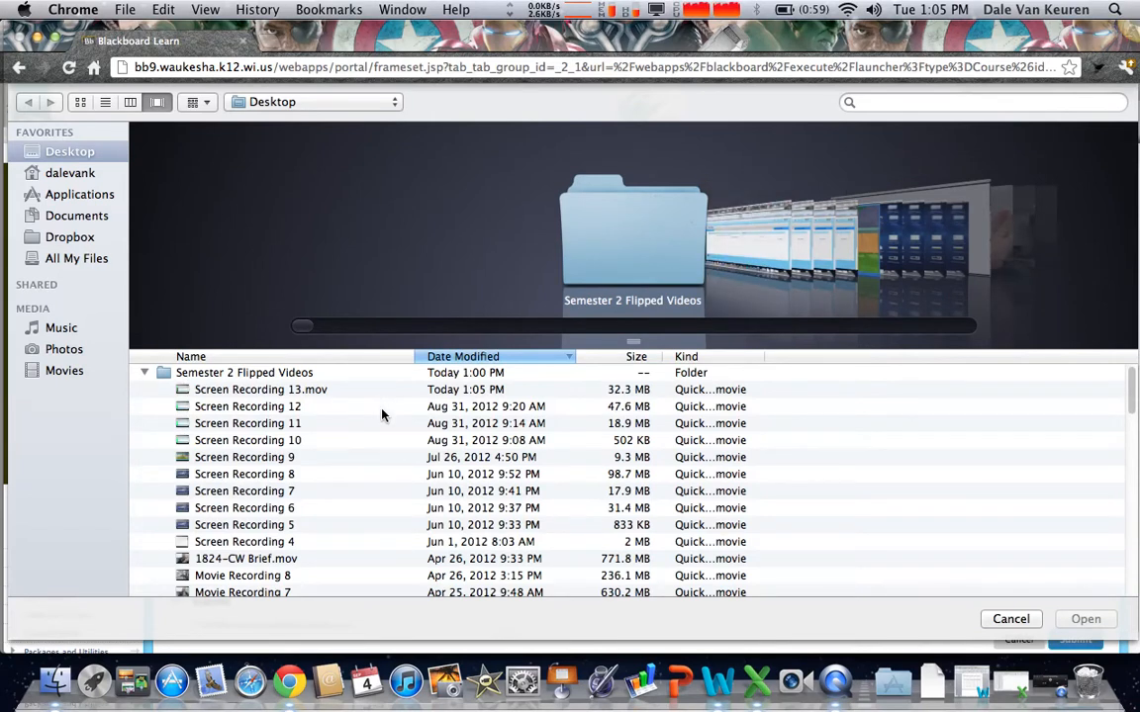
pyautogui.click(84, 176)
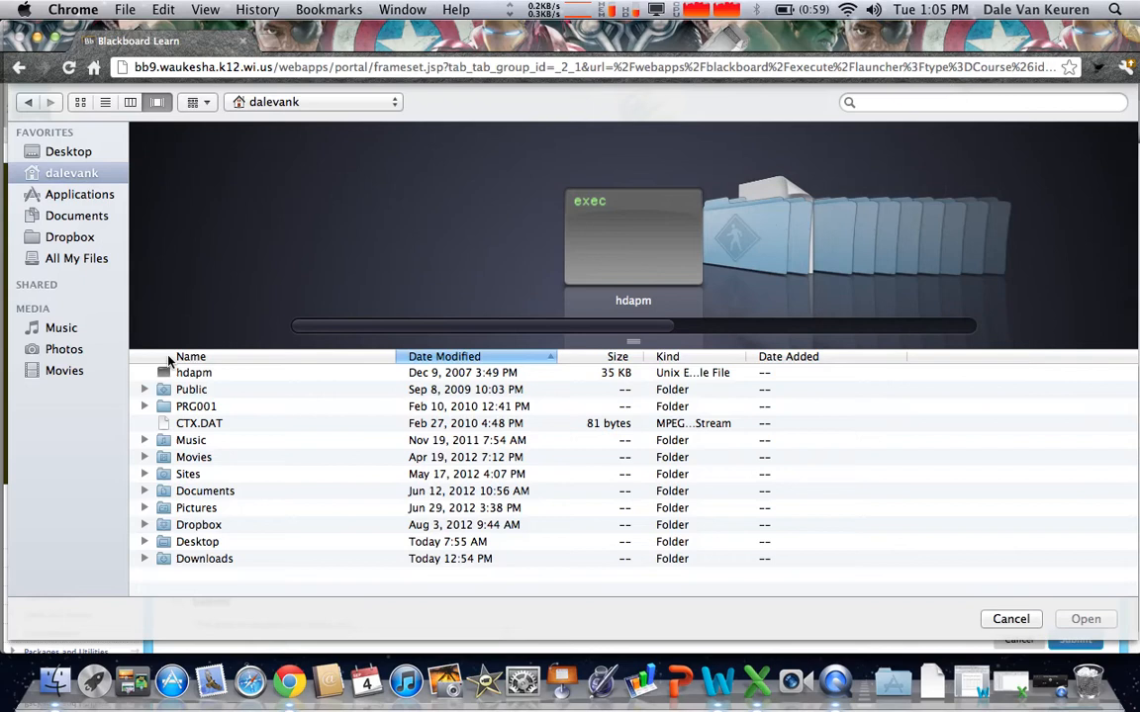
pyautogui.click(196, 492)
pyautogui.doubleClick(196, 491)
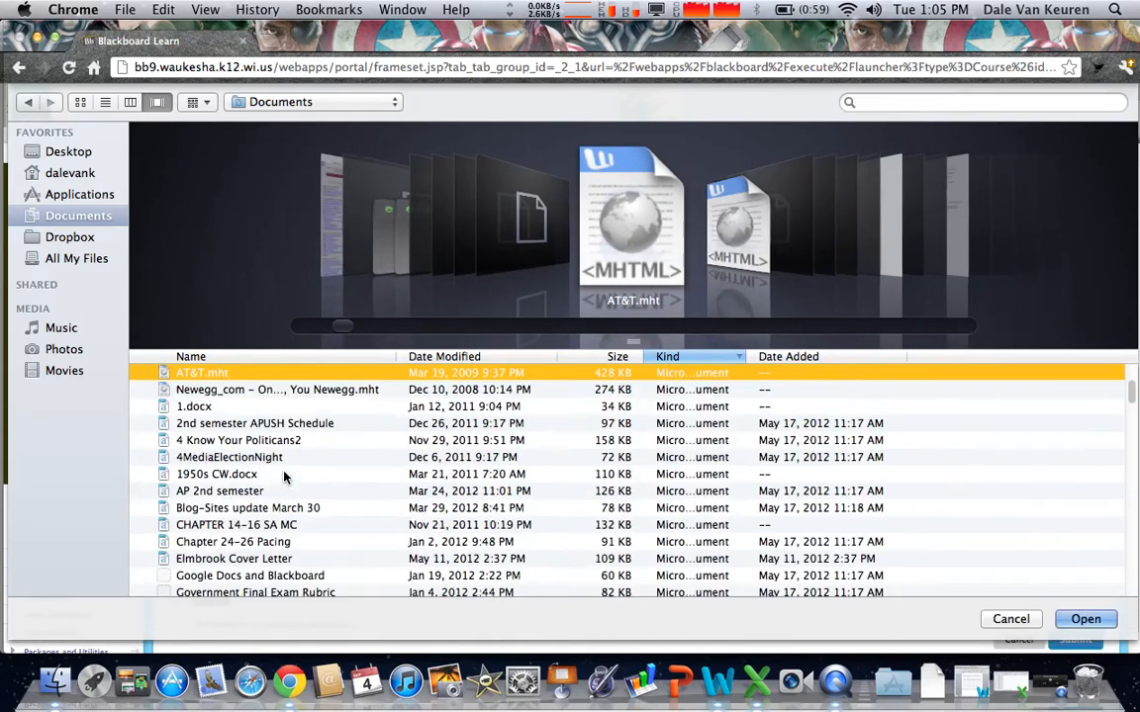
pyautogui.scroll(-8, 284, 478)
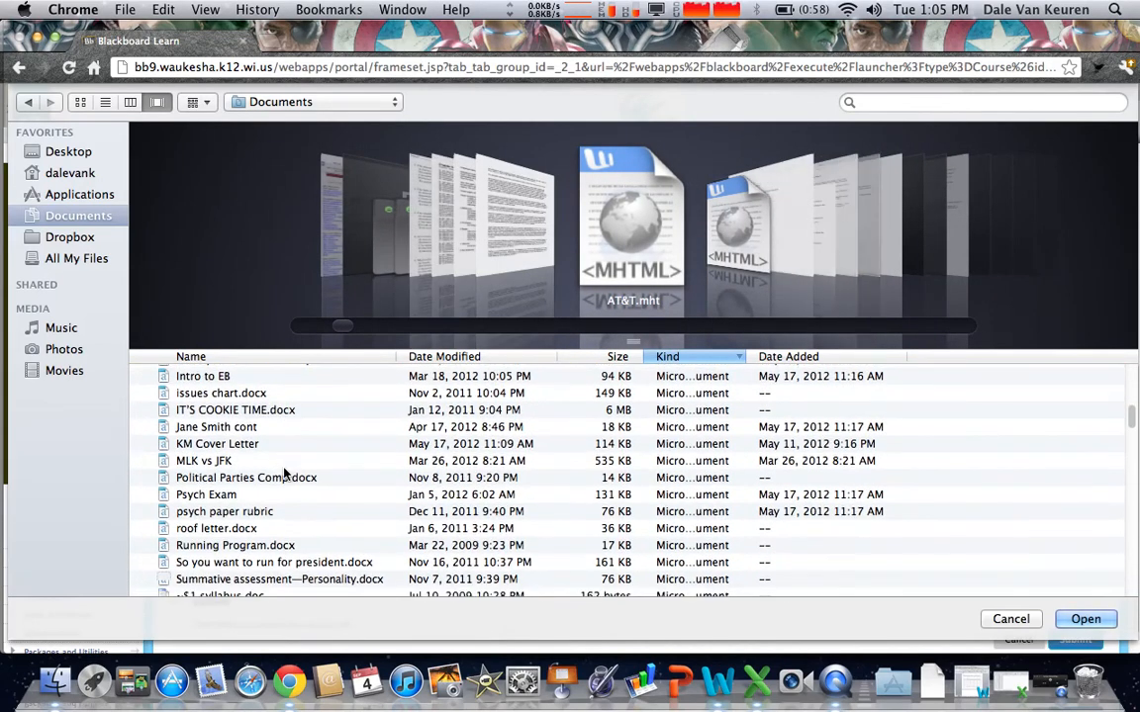
pyautogui.click(234, 463)
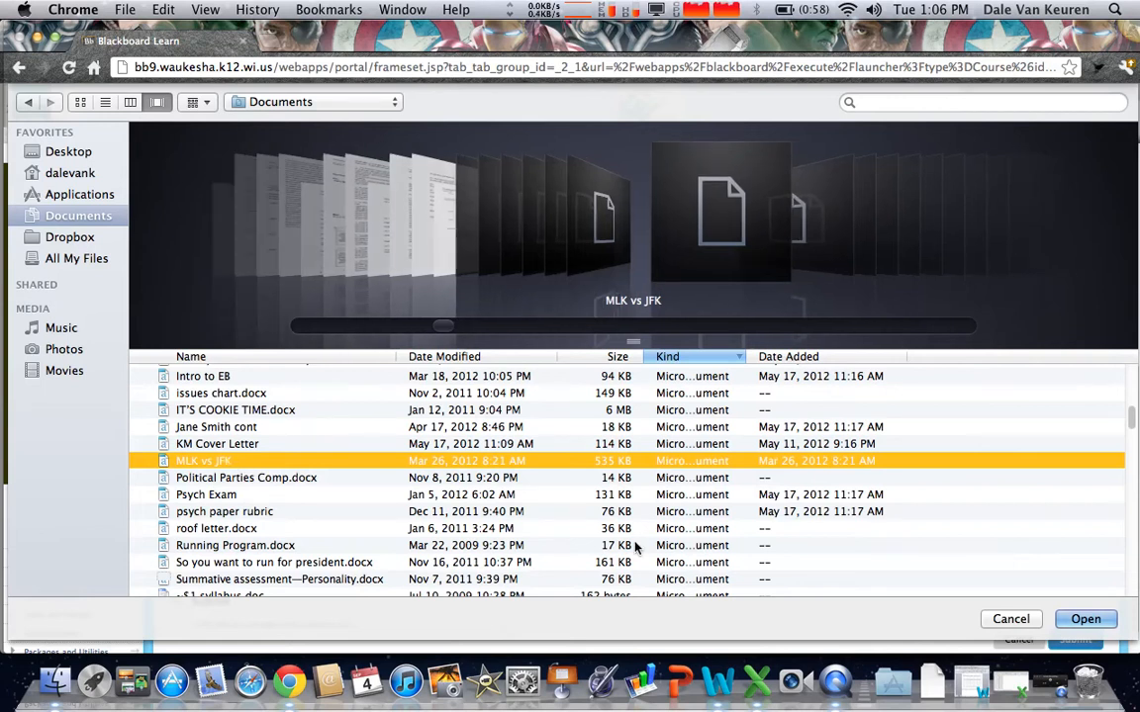
pyautogui.press('Return')
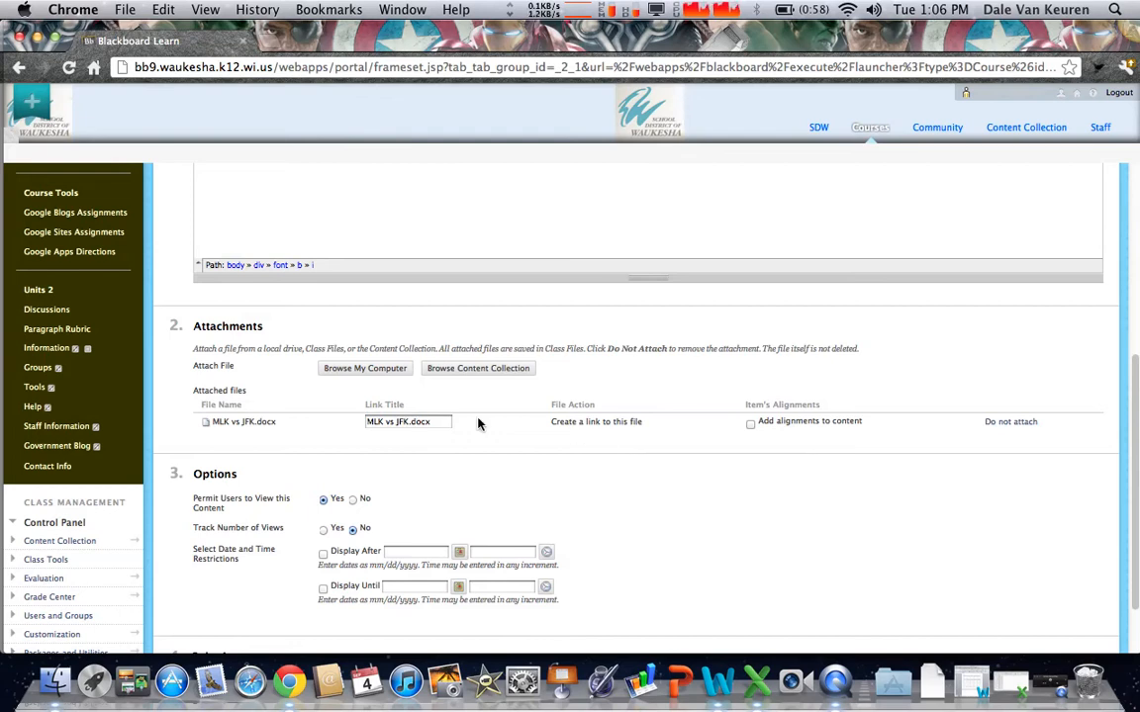
pyautogui.scroll(-2, 415, 419)
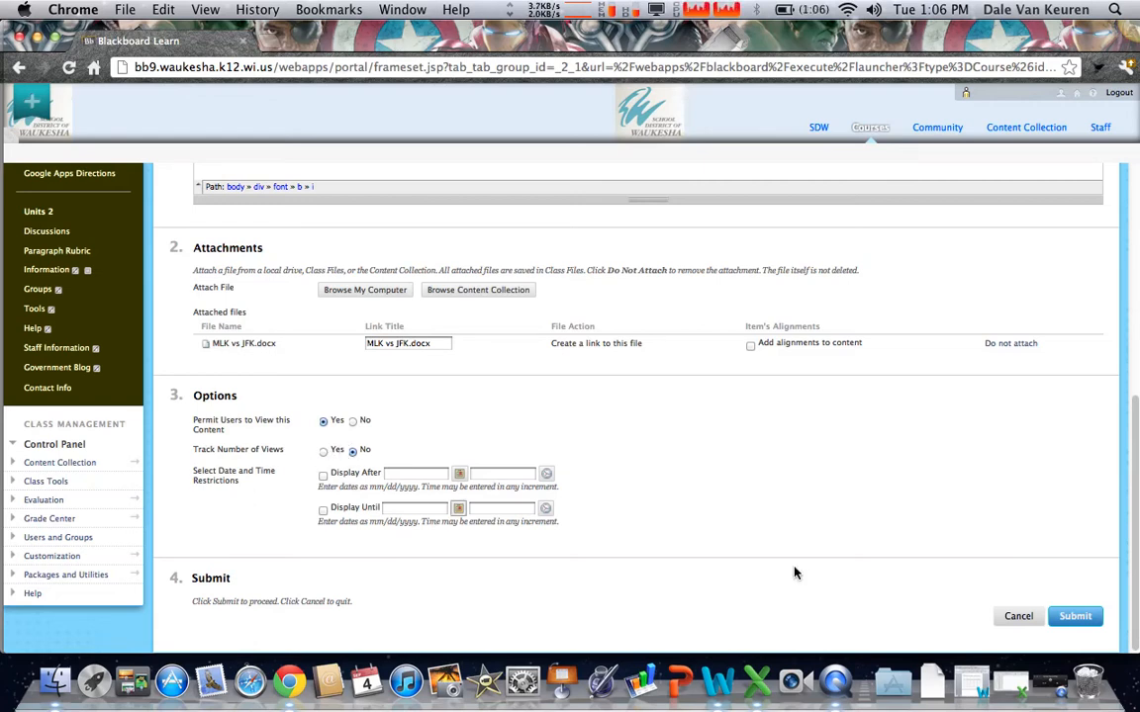
pyautogui.click(1061, 615)
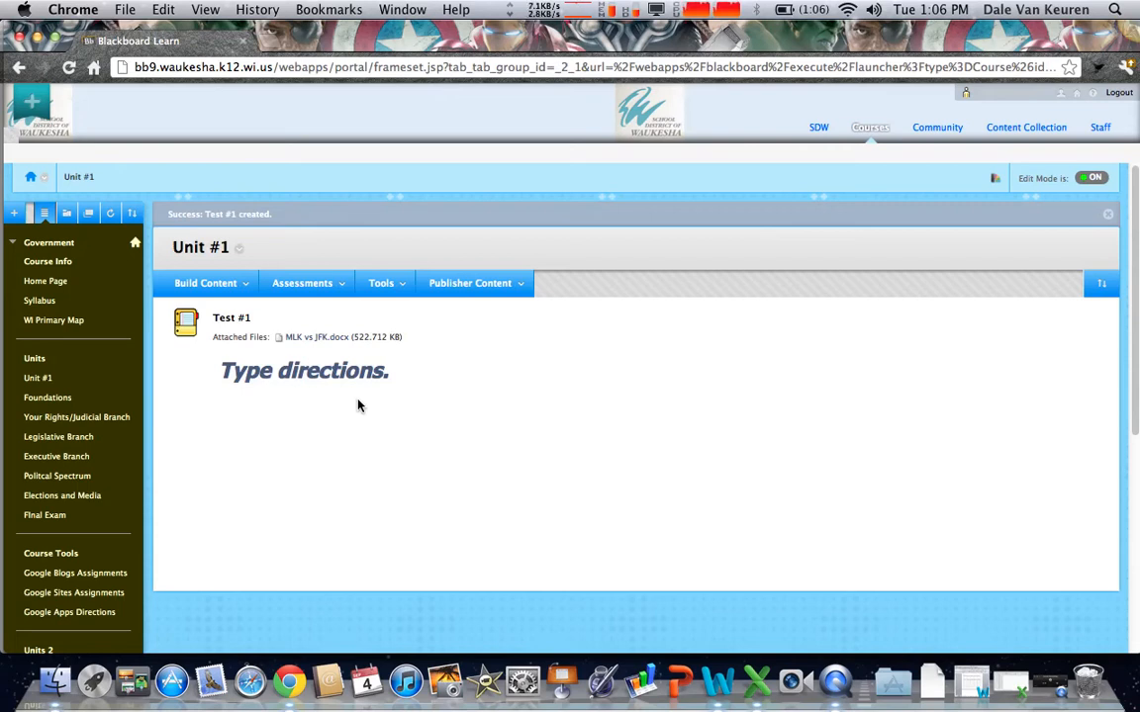
# - Edit the Test #1 item in Unit #1 to remove bold from the "Type directions." text, and submit the change
pyautogui.click(259, 320)
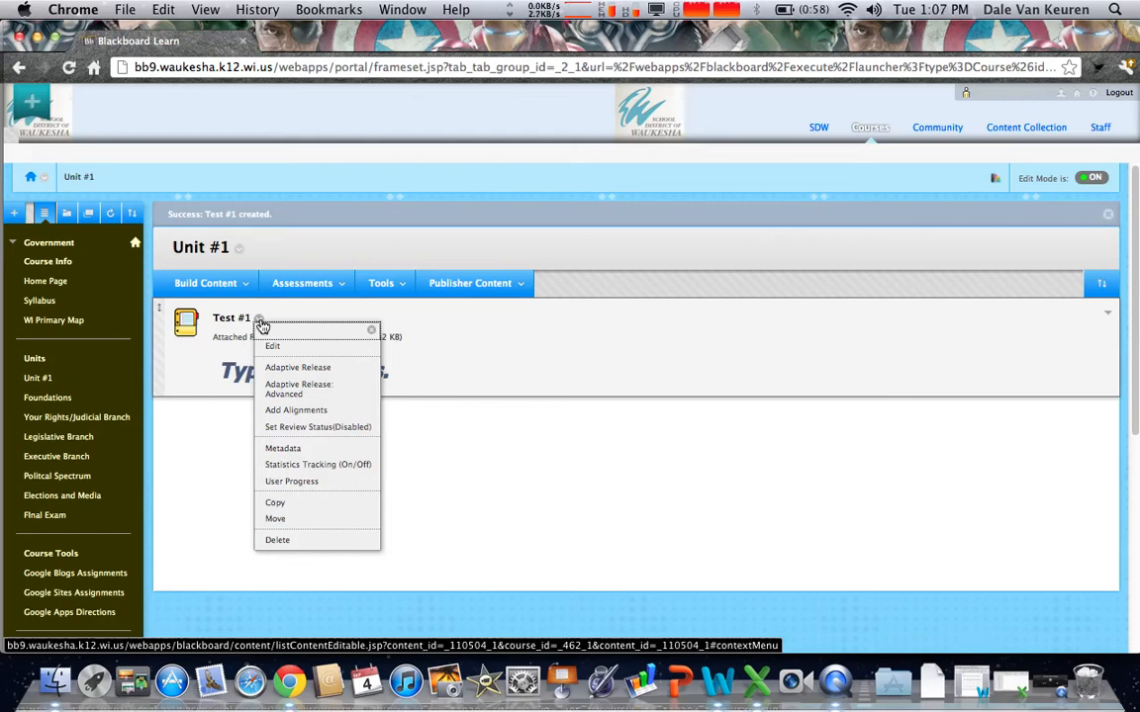
pyautogui.click(273, 347)
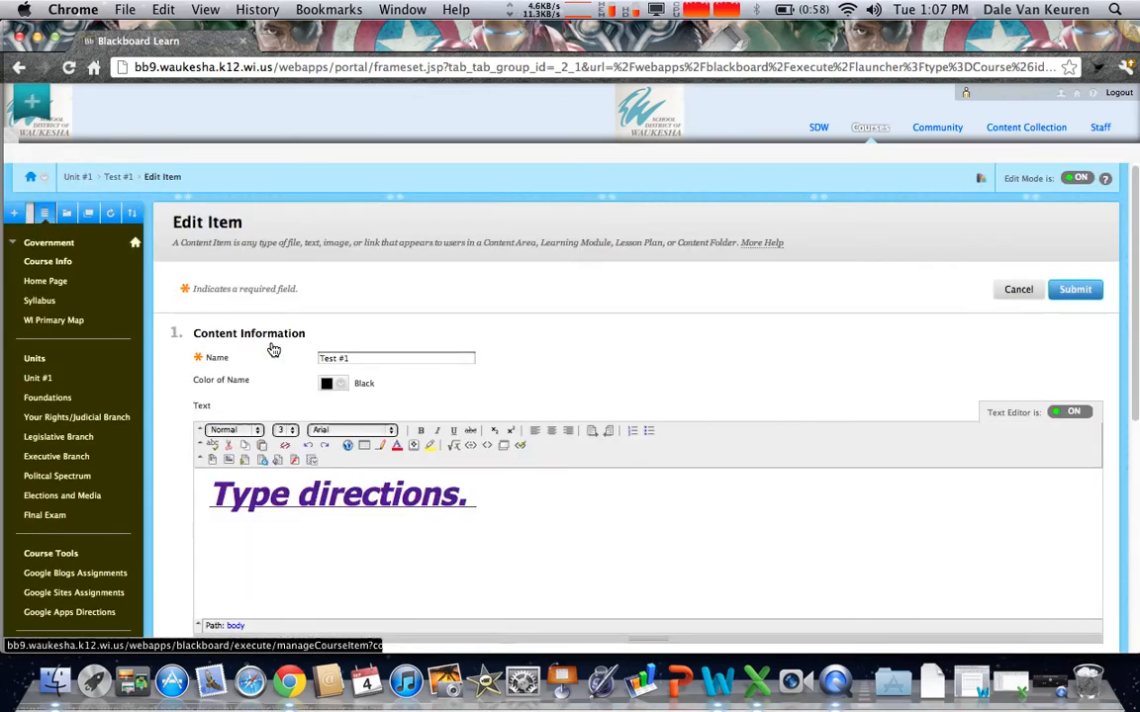
pyautogui.scroll(-3, 575, 559)
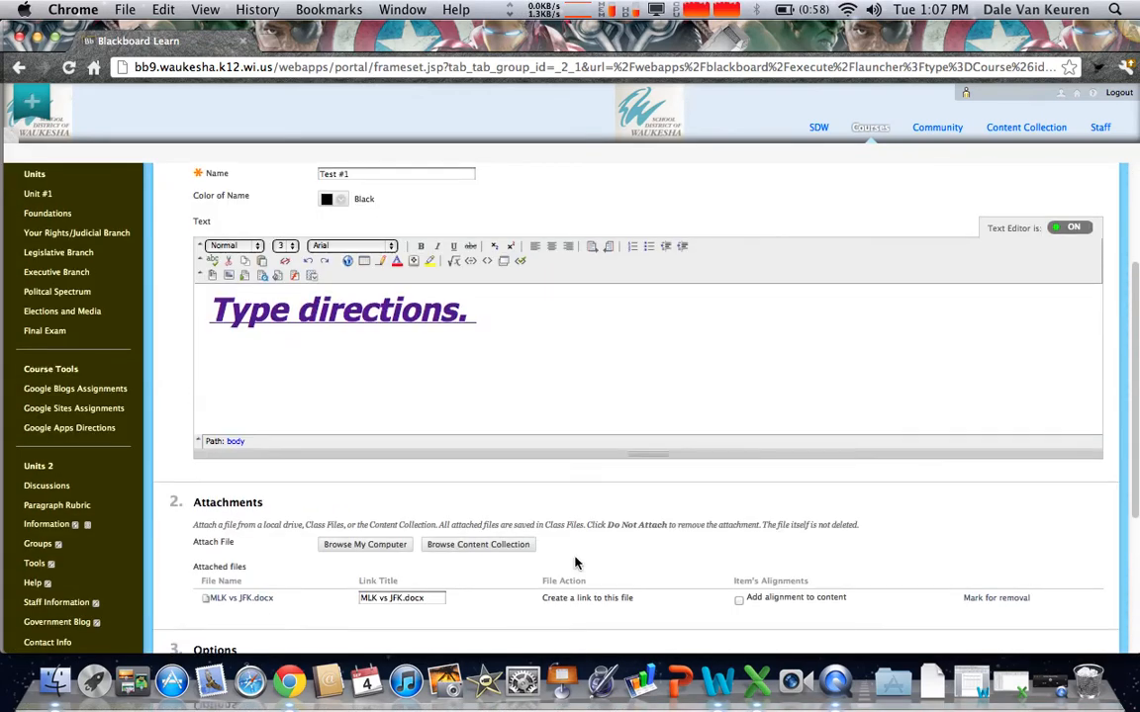
pyautogui.scroll(-4, 575, 563)
pyautogui.scroll(6, 577, 563)
pyautogui.moveTo(483, 405); pyautogui.dragTo(180, 342)
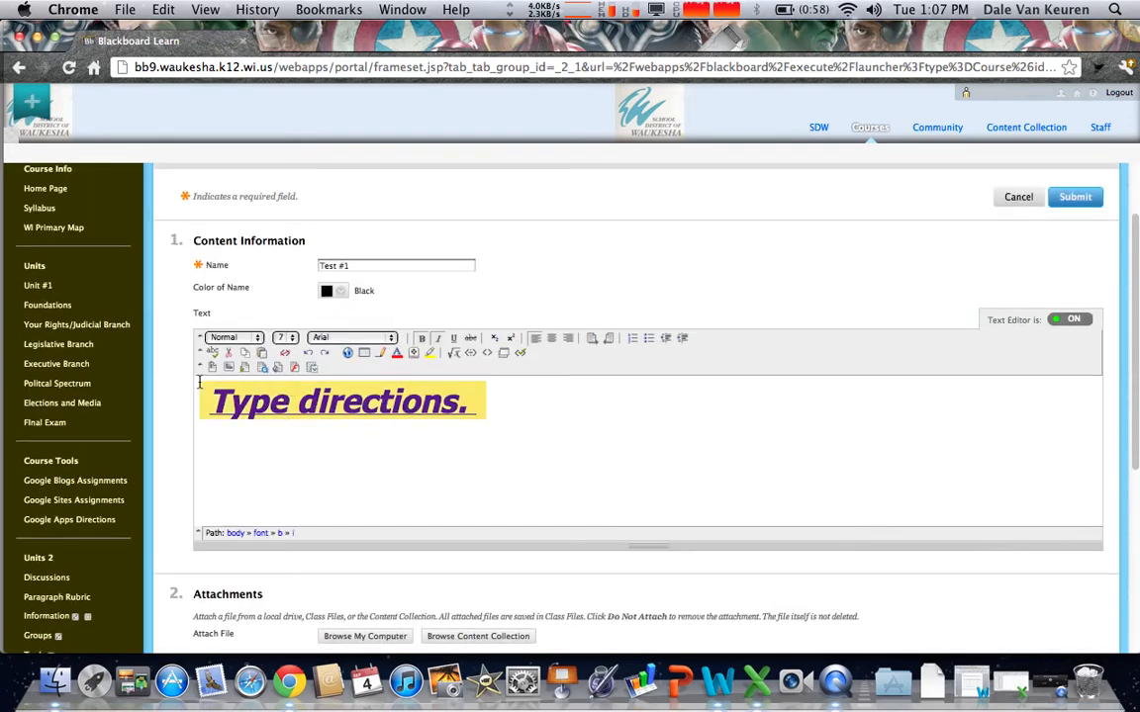
pyautogui.click(421, 337)
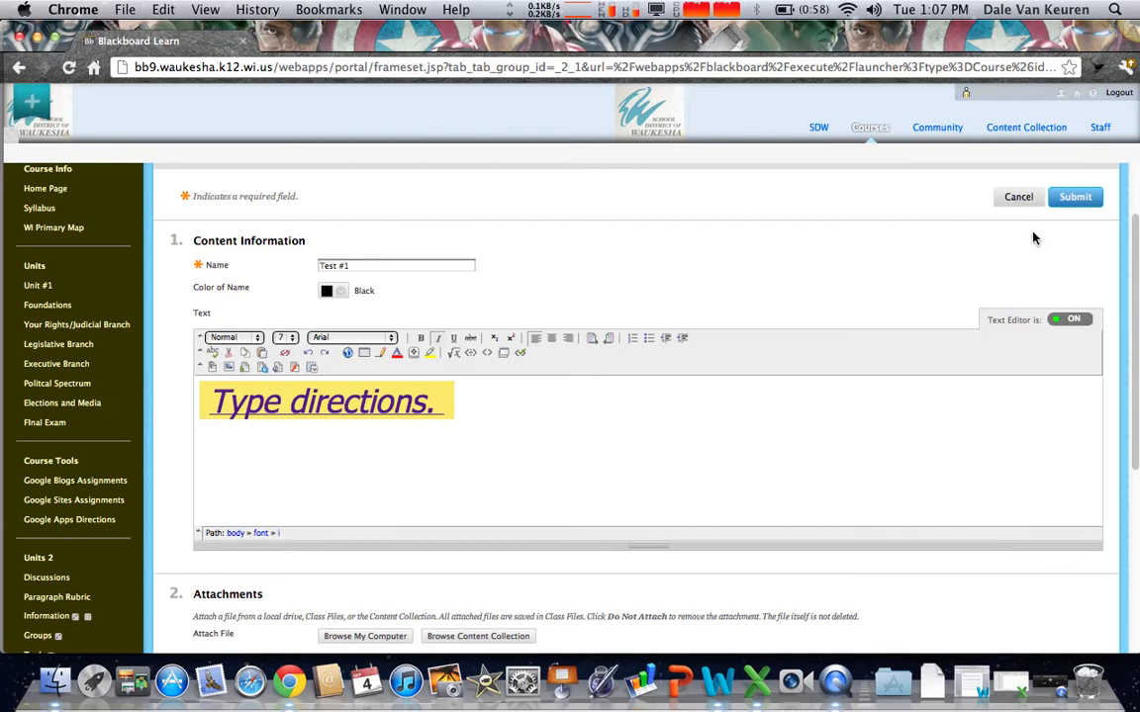
pyautogui.scroll(-5, 992, 237)
pyautogui.click(1075, 616)
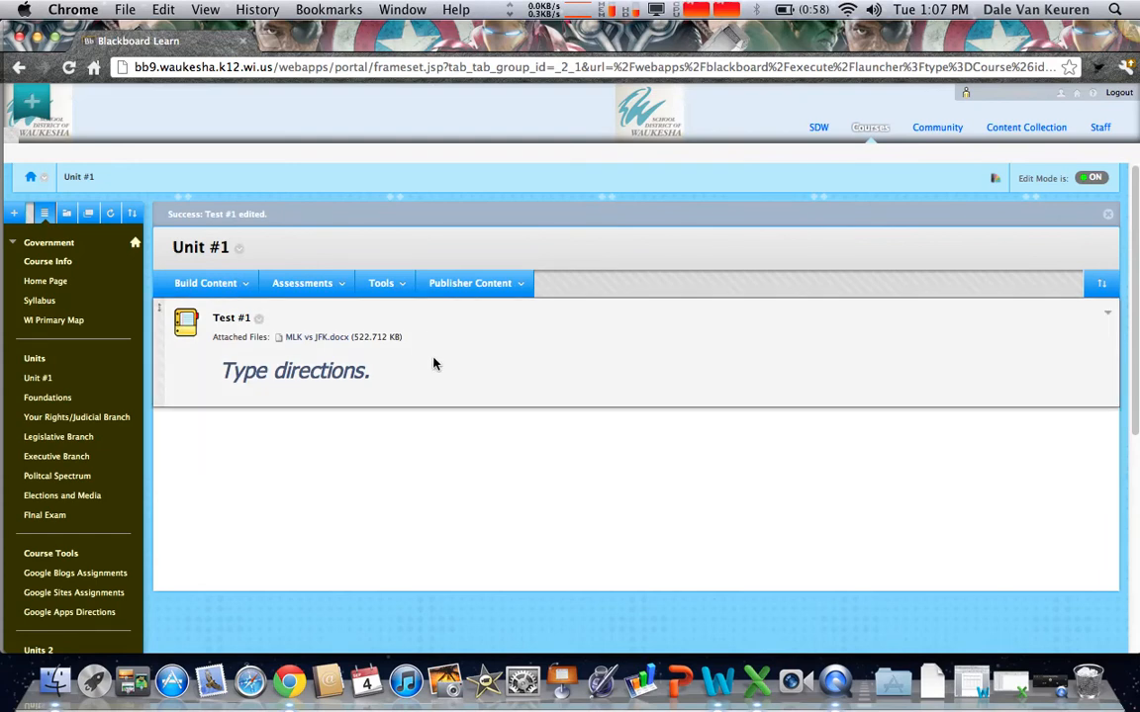
pyautogui.click(229, 282)
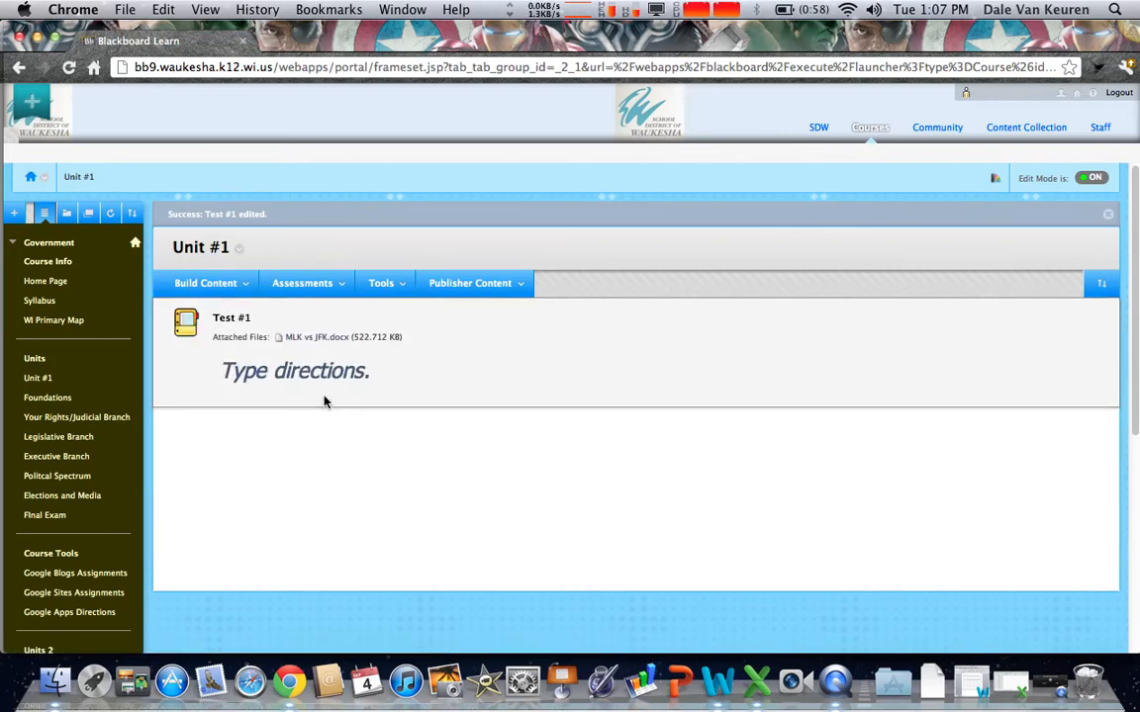
pyautogui.click(213, 285)
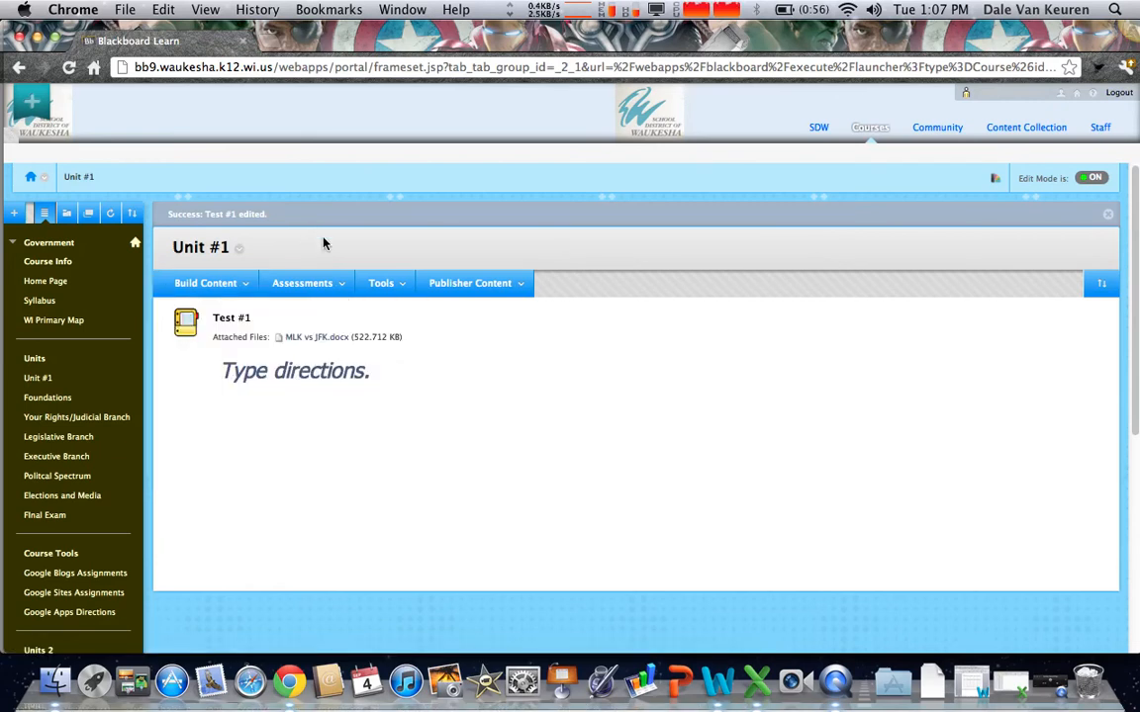
pyautogui.click(381, 283)
pyautogui.click(599, 403)
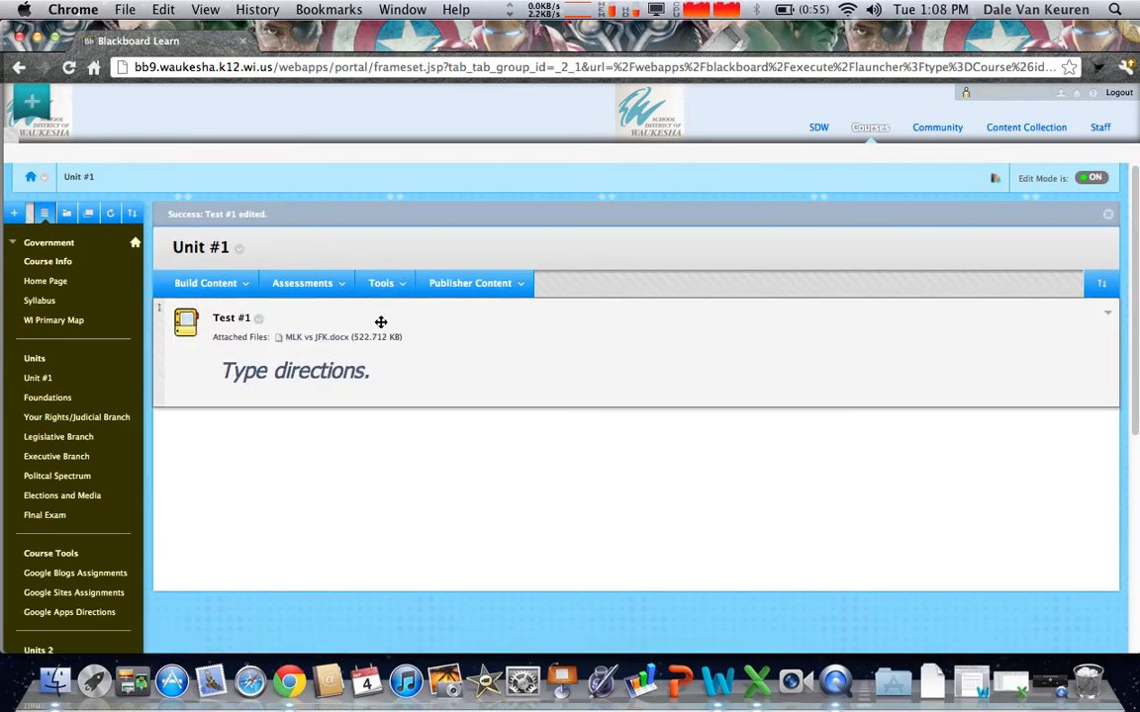
# - Start a new content folder in Unit #1 and name it Constitution
pyautogui.click(247, 285)
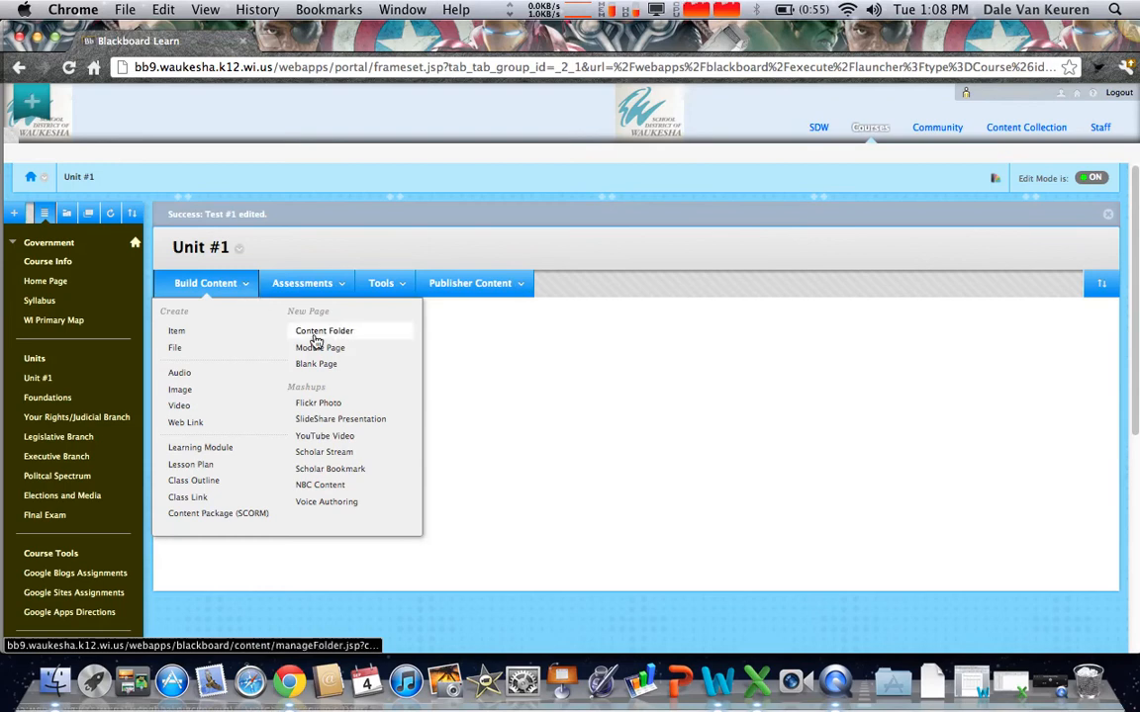
pyautogui.click(321, 332)
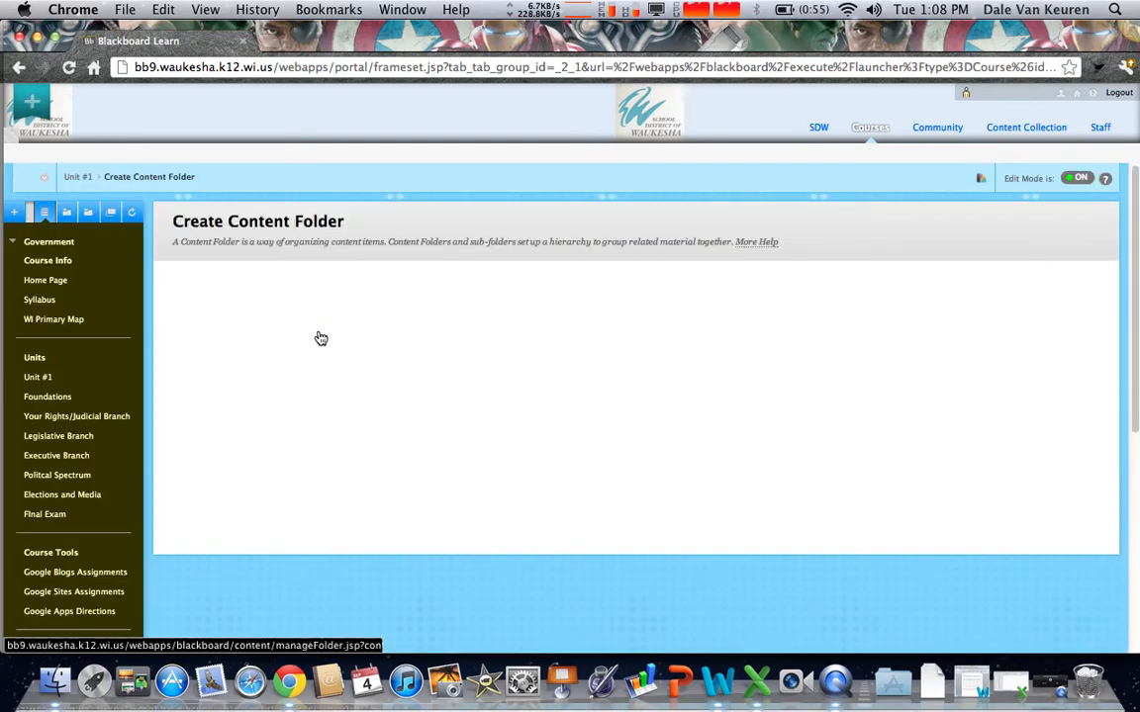
pyautogui.click(328, 357)
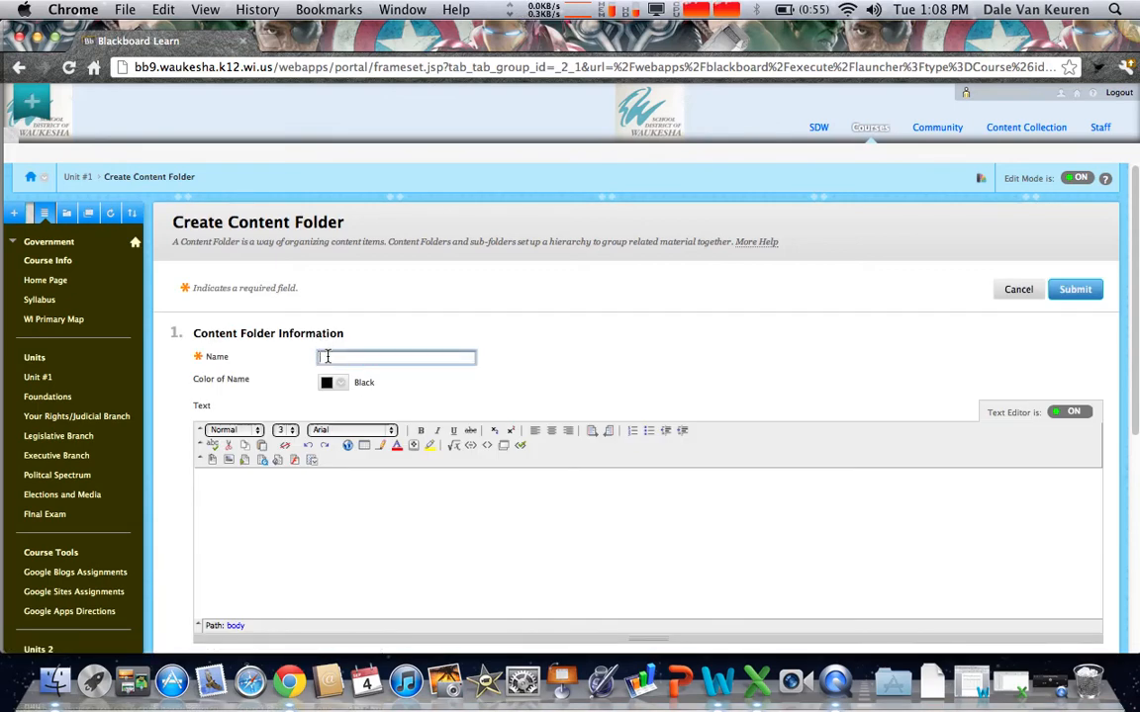
pyautogui.write('Constitution')
# - Enter "Items here relate to the Const." as the content folder's description text
pyautogui.click(394, 518)
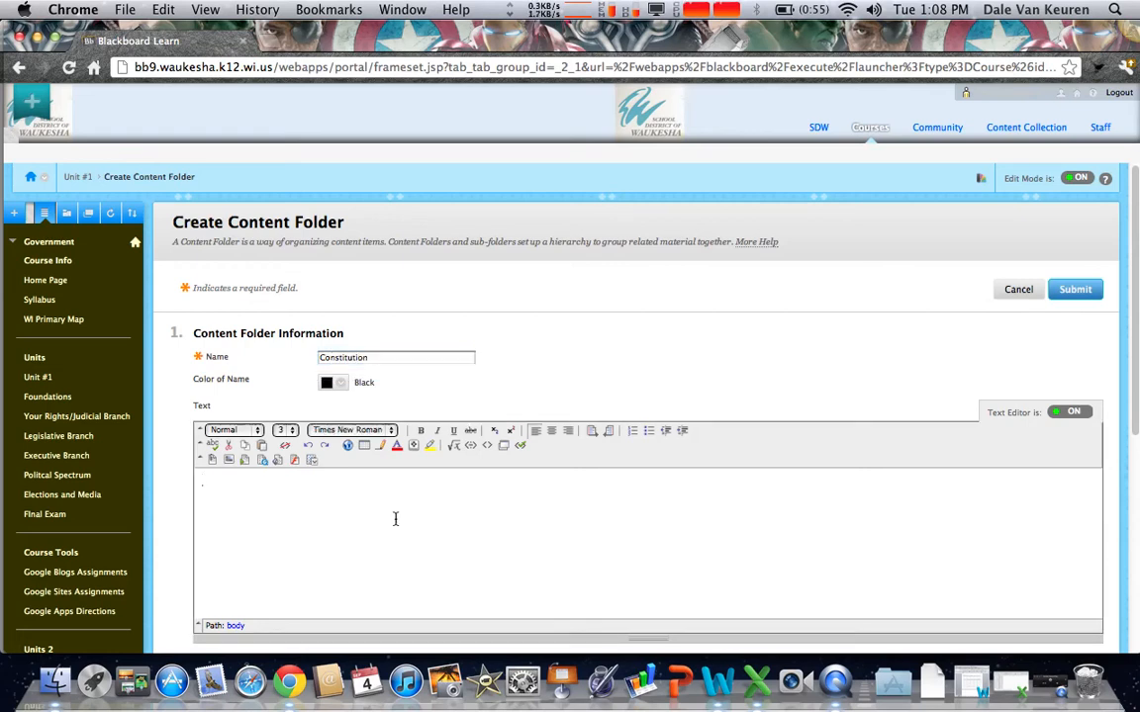
pyautogui.write('Items here re')
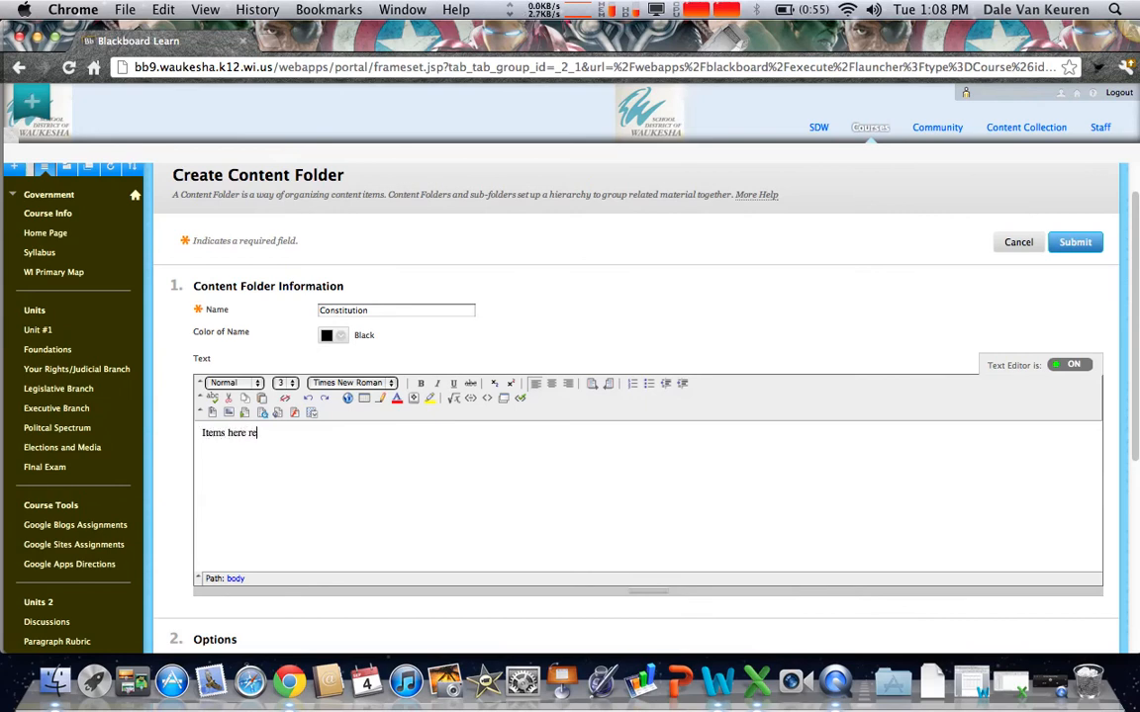
pyautogui.write('late to the Const.')
pyautogui.scroll(-5, 484, 596)
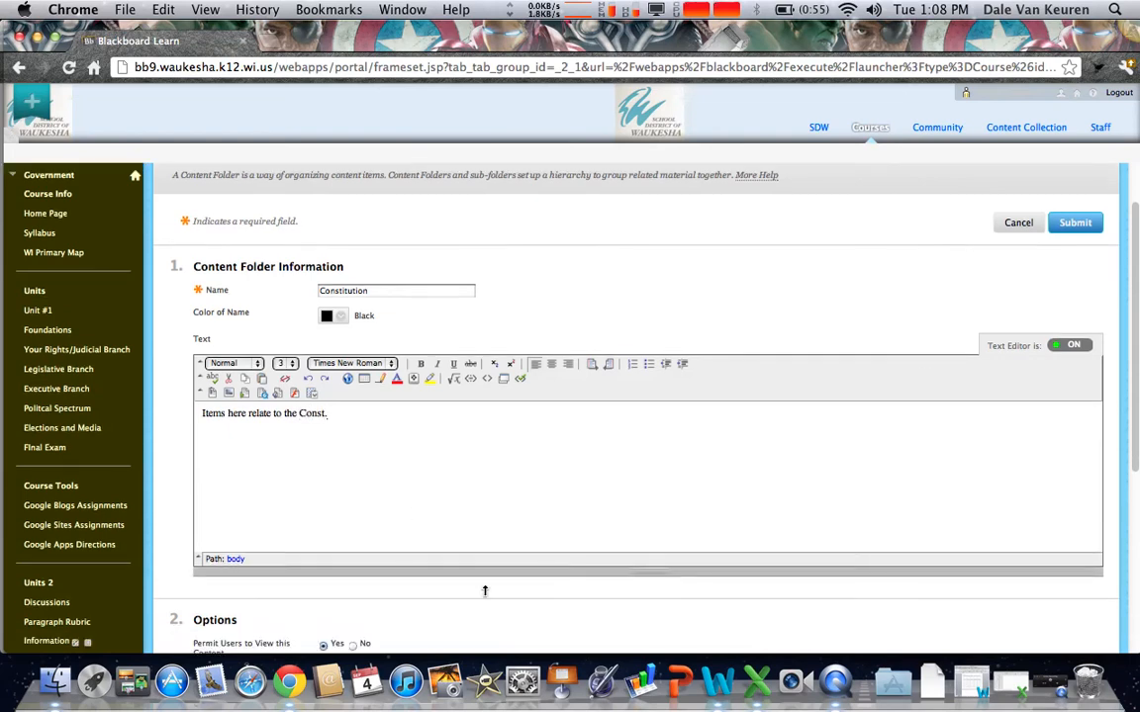
pyautogui.scroll(5, 484, 597)
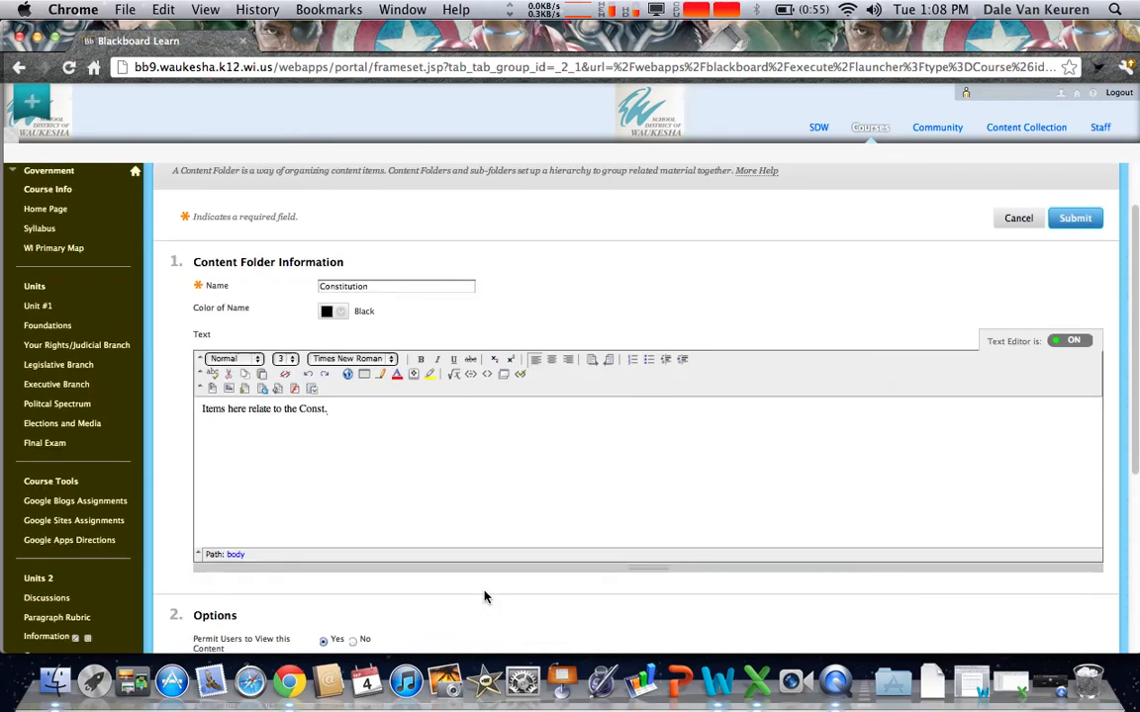
# - Submit the Constitution content folder, keeping its default viewing, tracking and date options
pyautogui.scroll(-2, 484, 592)
pyautogui.scroll(-3, 484, 590)
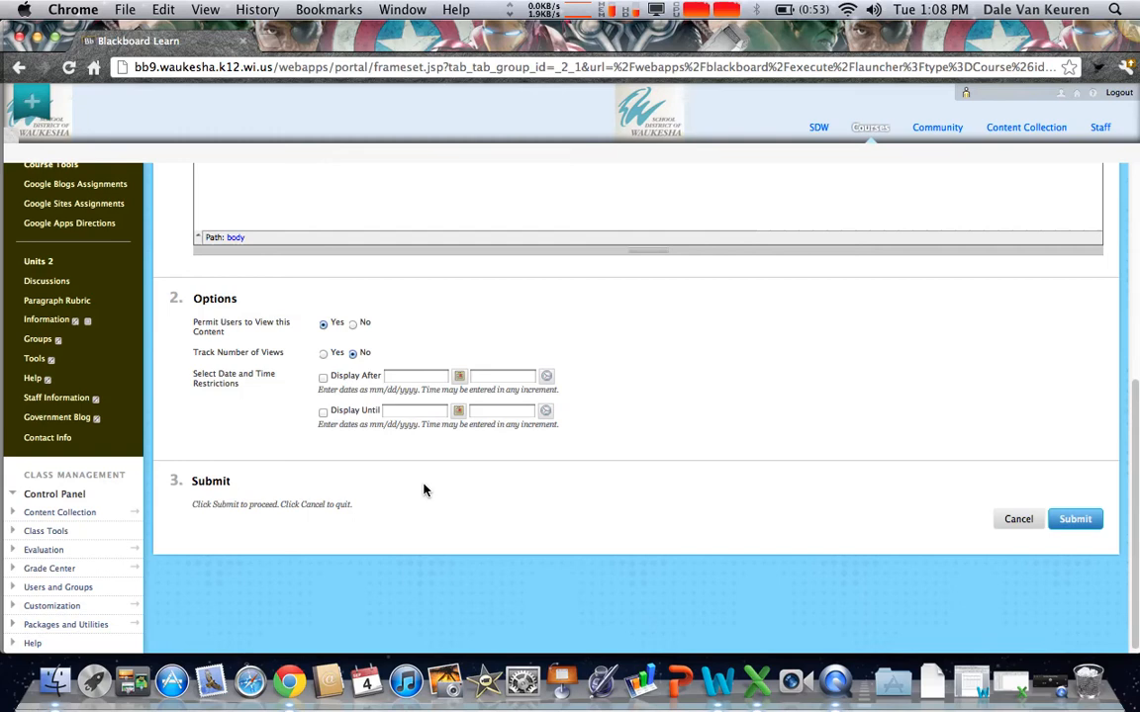
pyautogui.click(1073, 521)
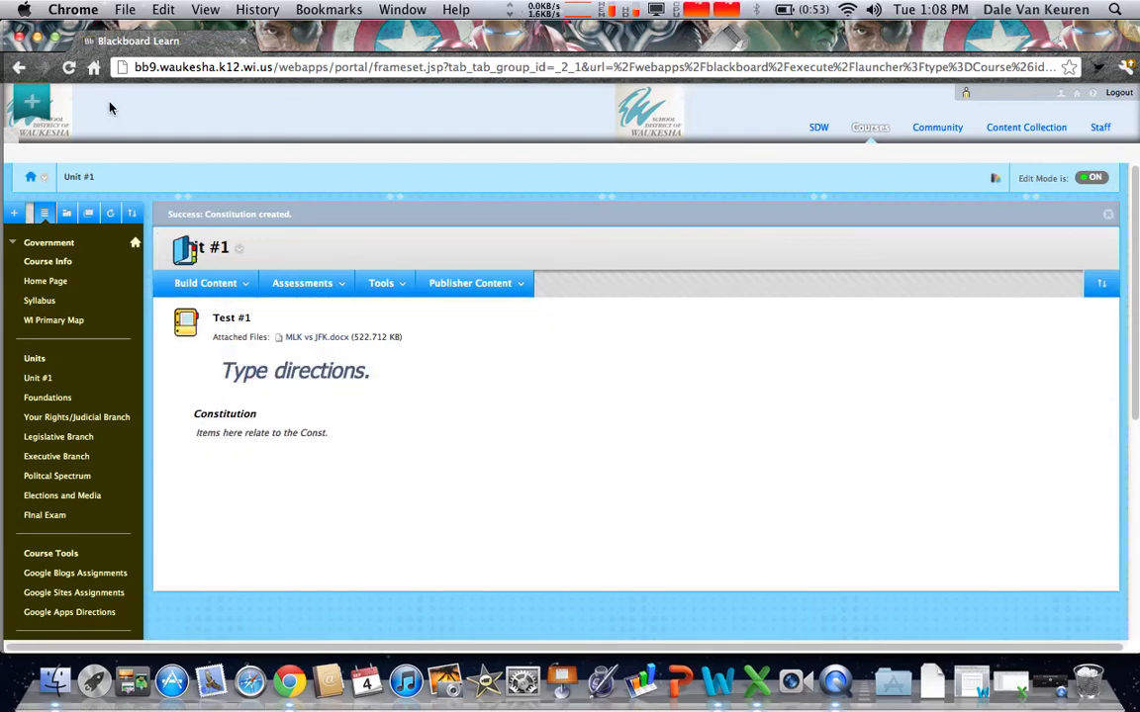
# - Reload the course page and go back through Unit #1 to open the Constitution folder
pyautogui.click(68, 72)
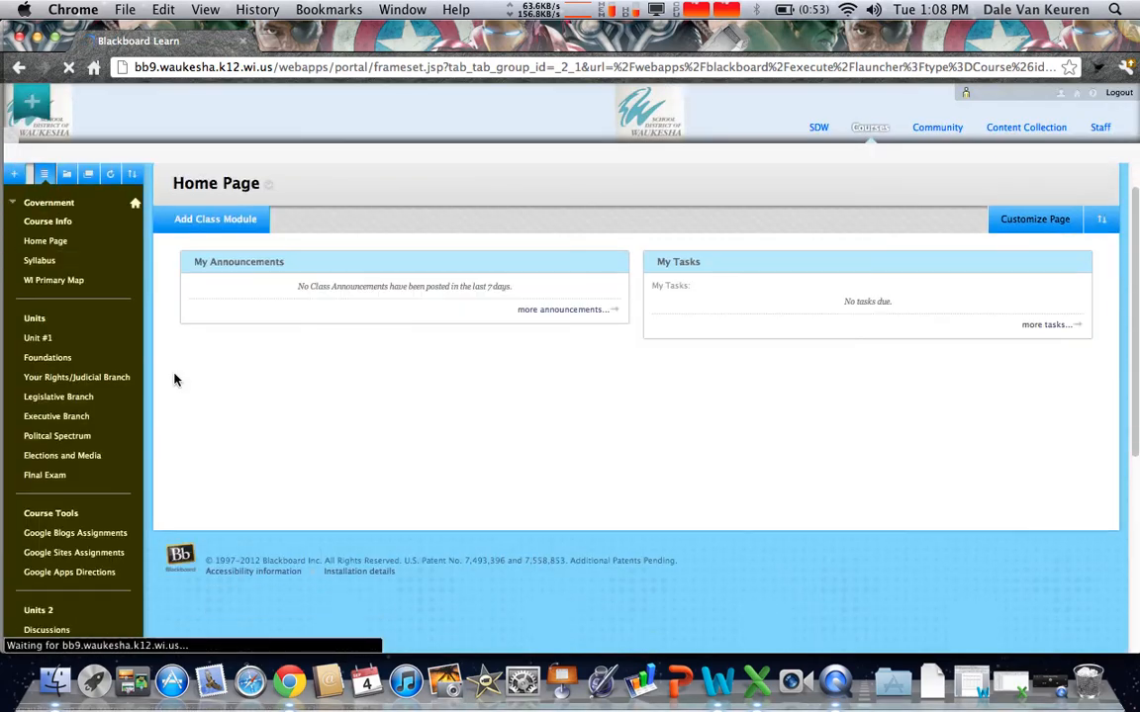
pyautogui.scroll(-1, 173, 379)
pyautogui.click(59, 299)
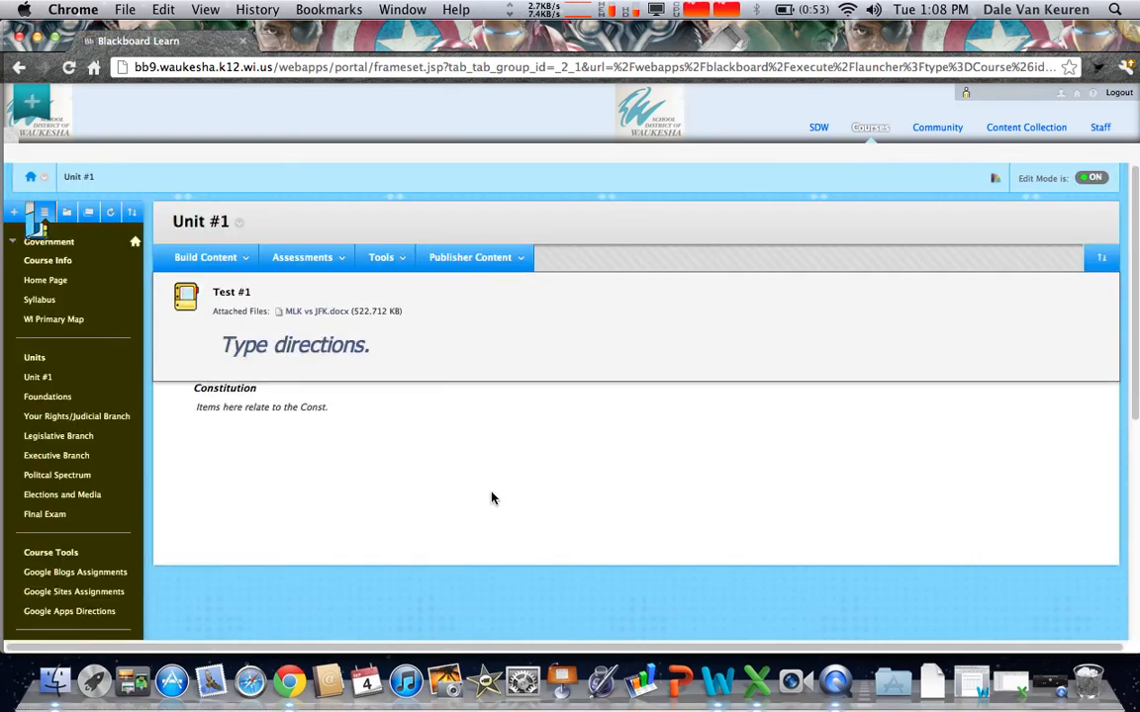
pyautogui.click(205, 392)
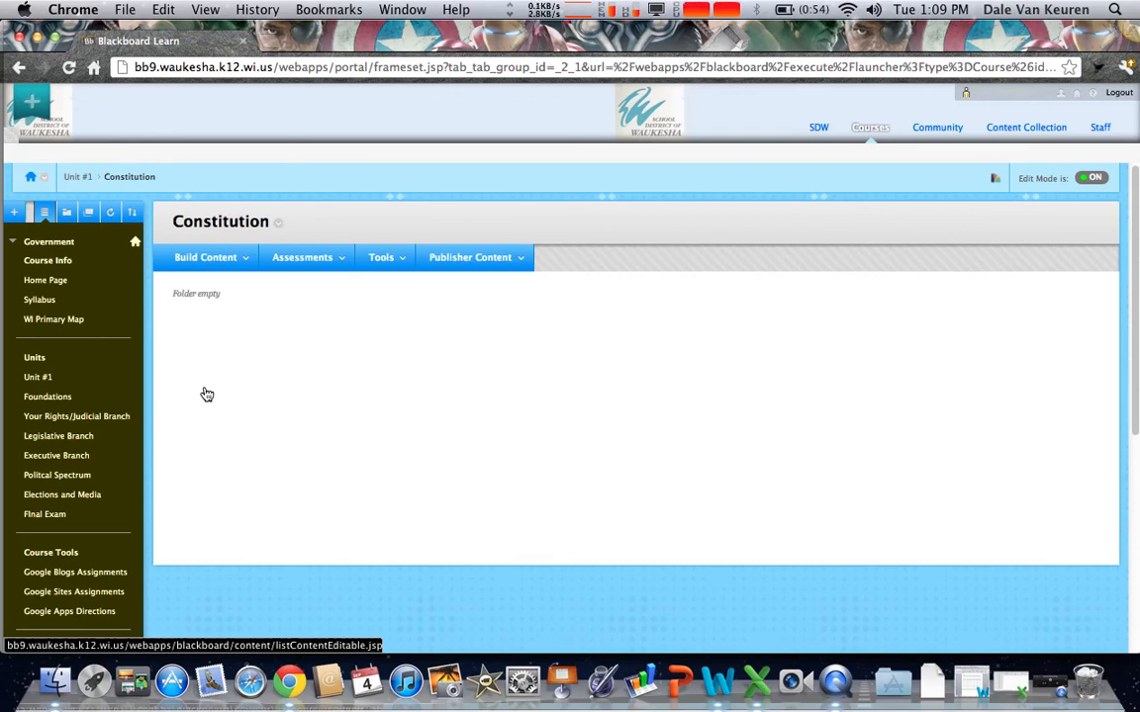
pyautogui.click(836, 679)
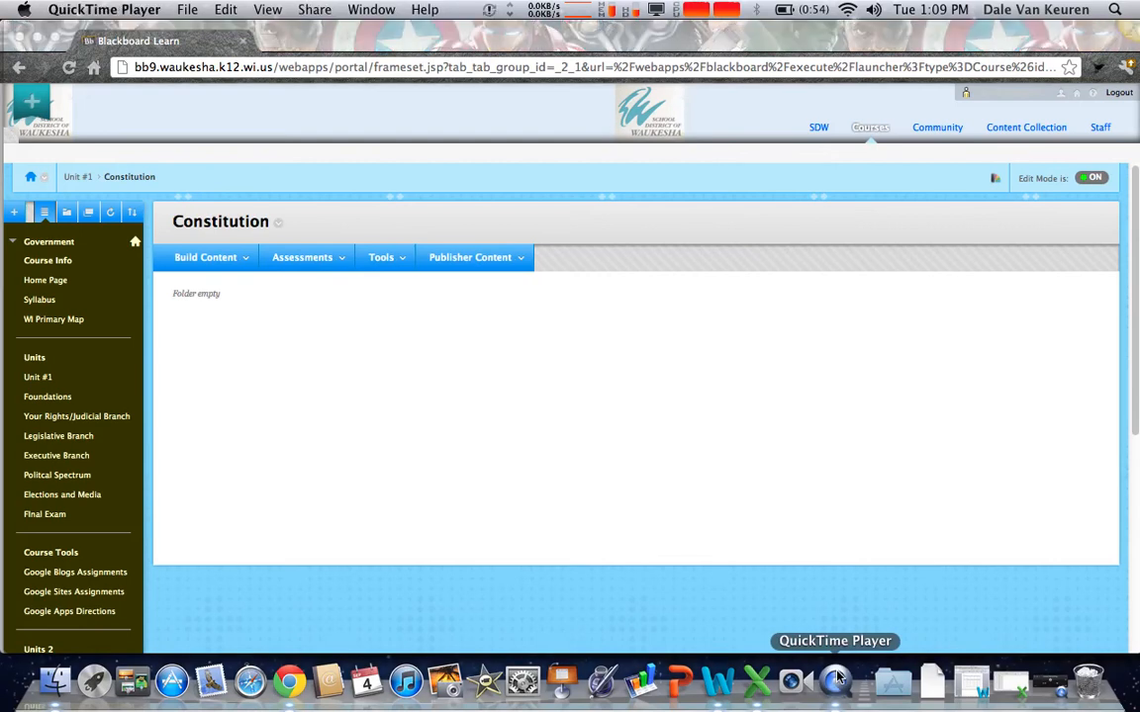
pyautogui.rightClick(835, 679)
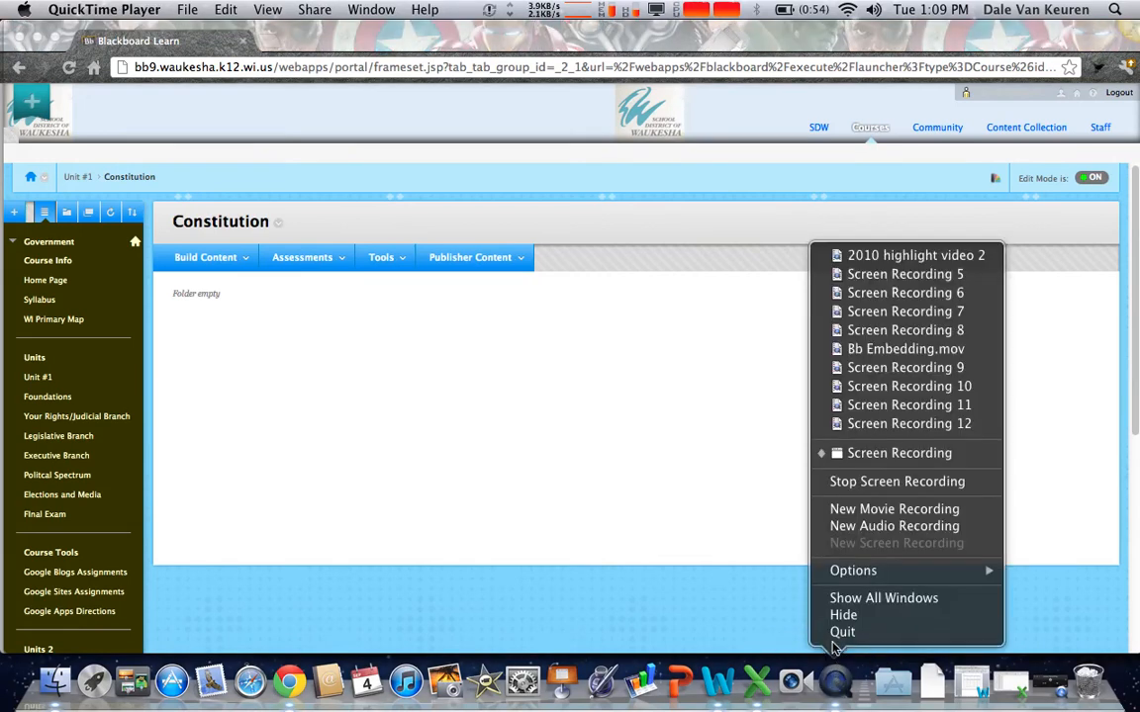